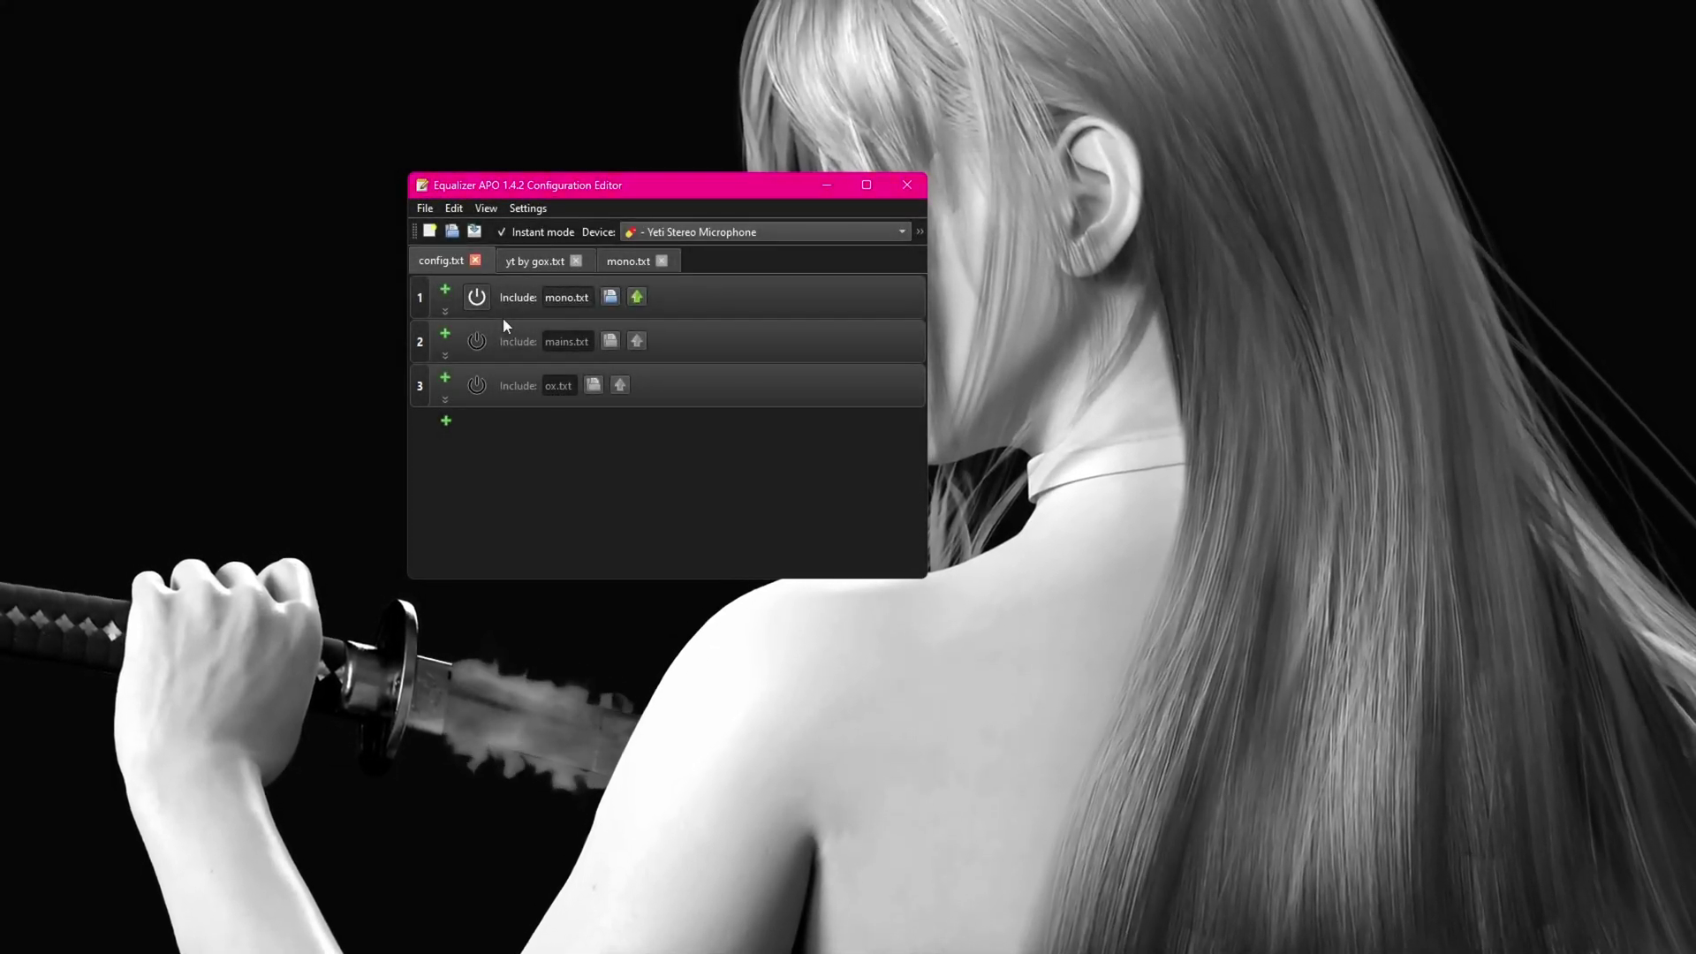
Switch on the ox.txt include in config.txt so it is active alongside mono.txt.
left_click(480, 385)
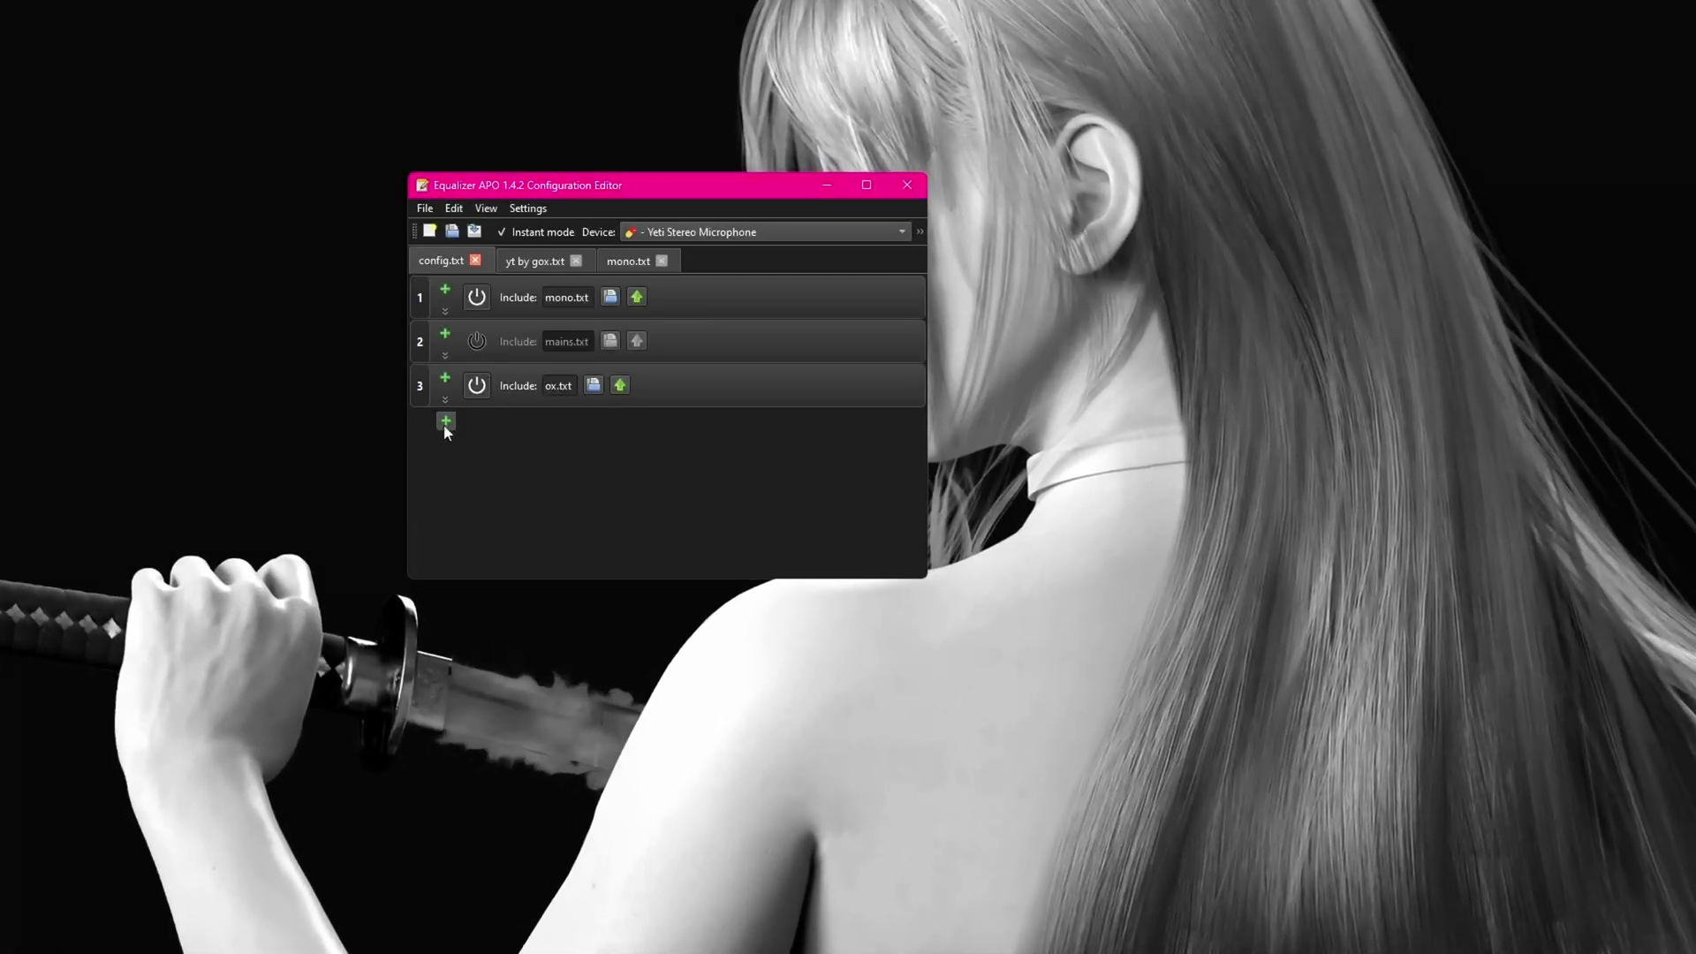
Add a new Control > Include entry to config.txt.
left_click(452, 419)
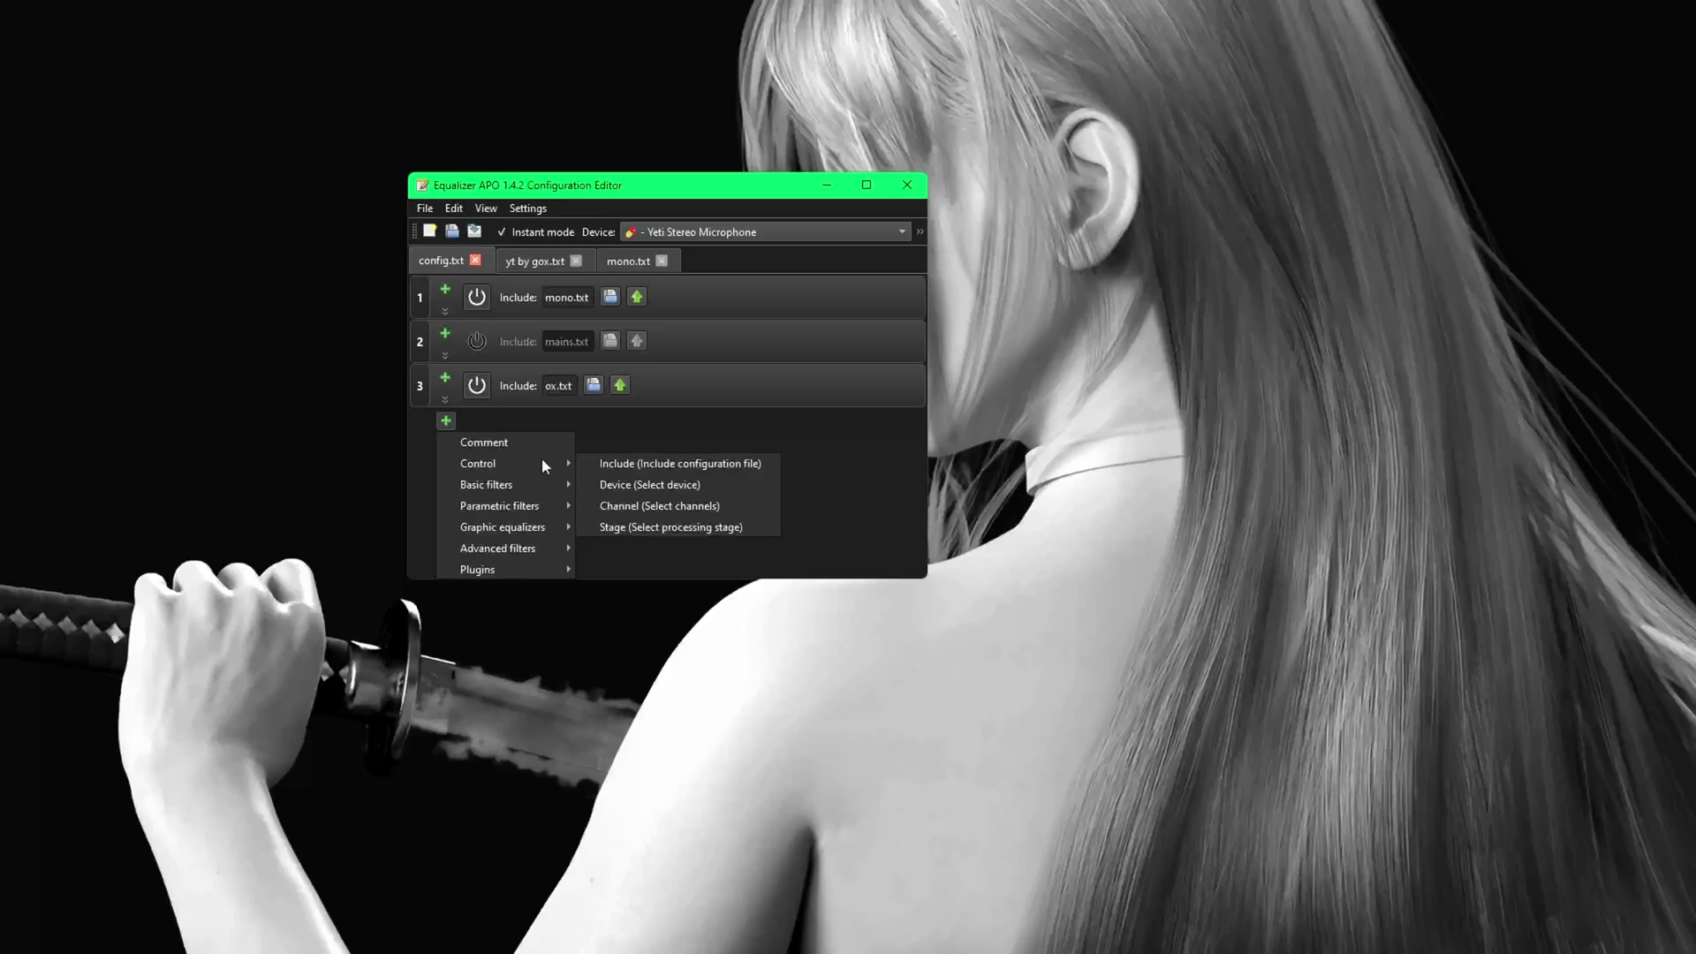
left_click(636, 463)
left_click(592, 431)
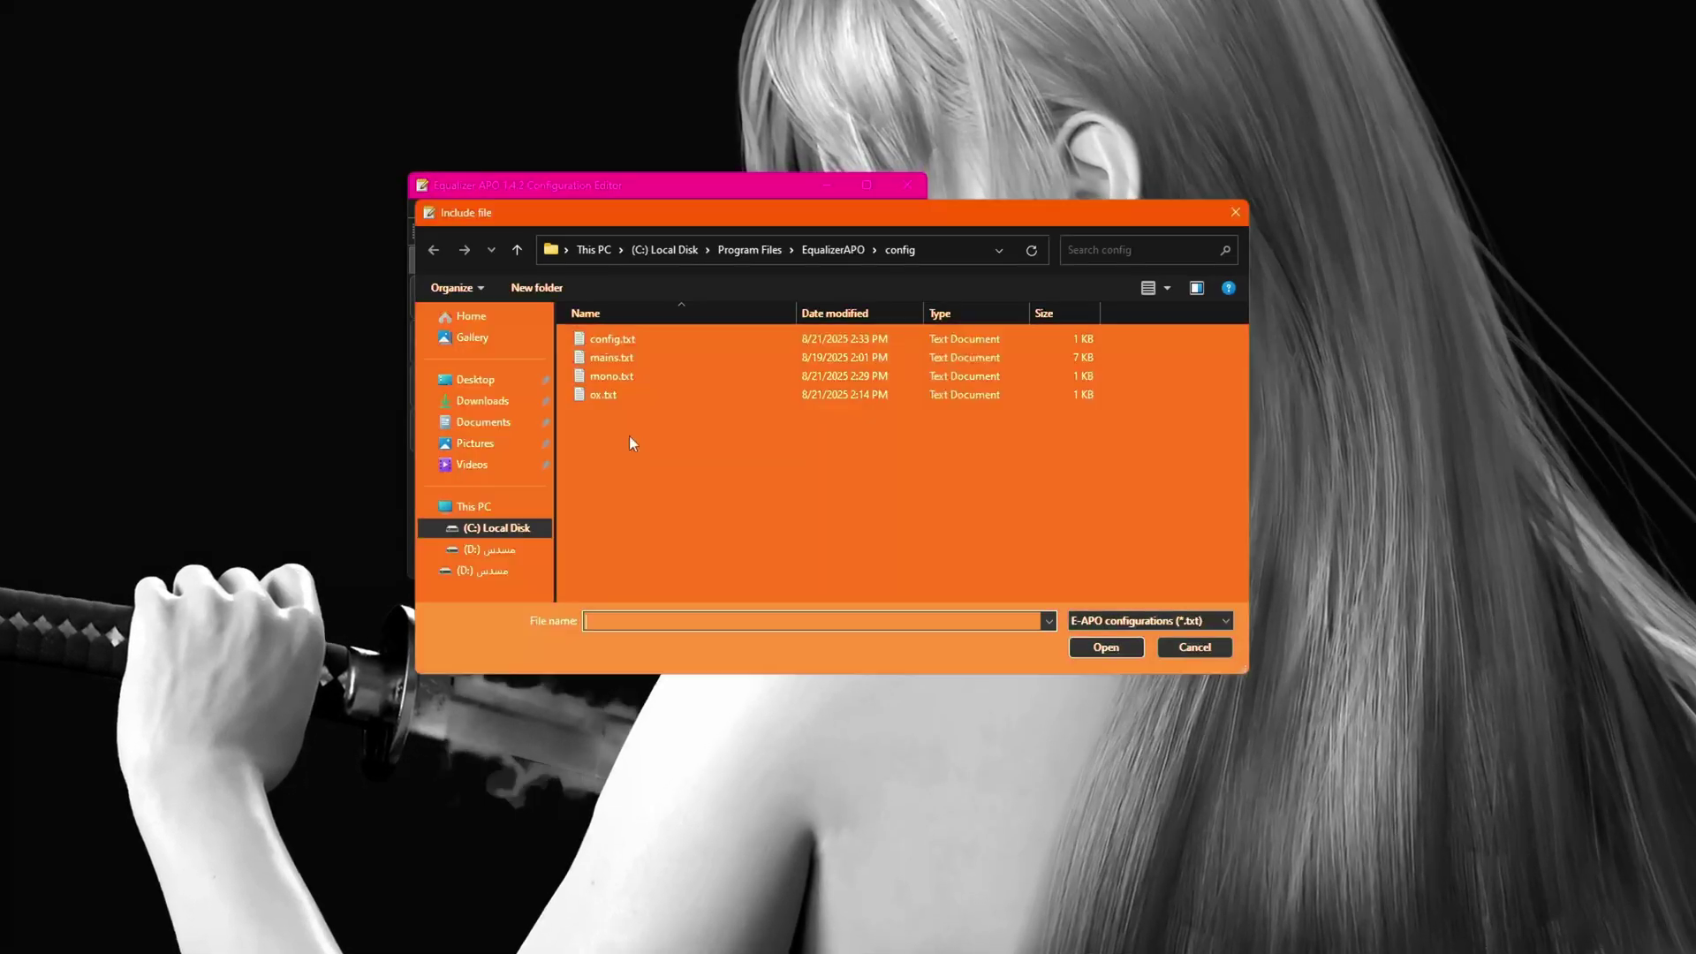
Create an empty 'gox talk sets.txt' file in the config folder and select it.
right_click(630, 436)
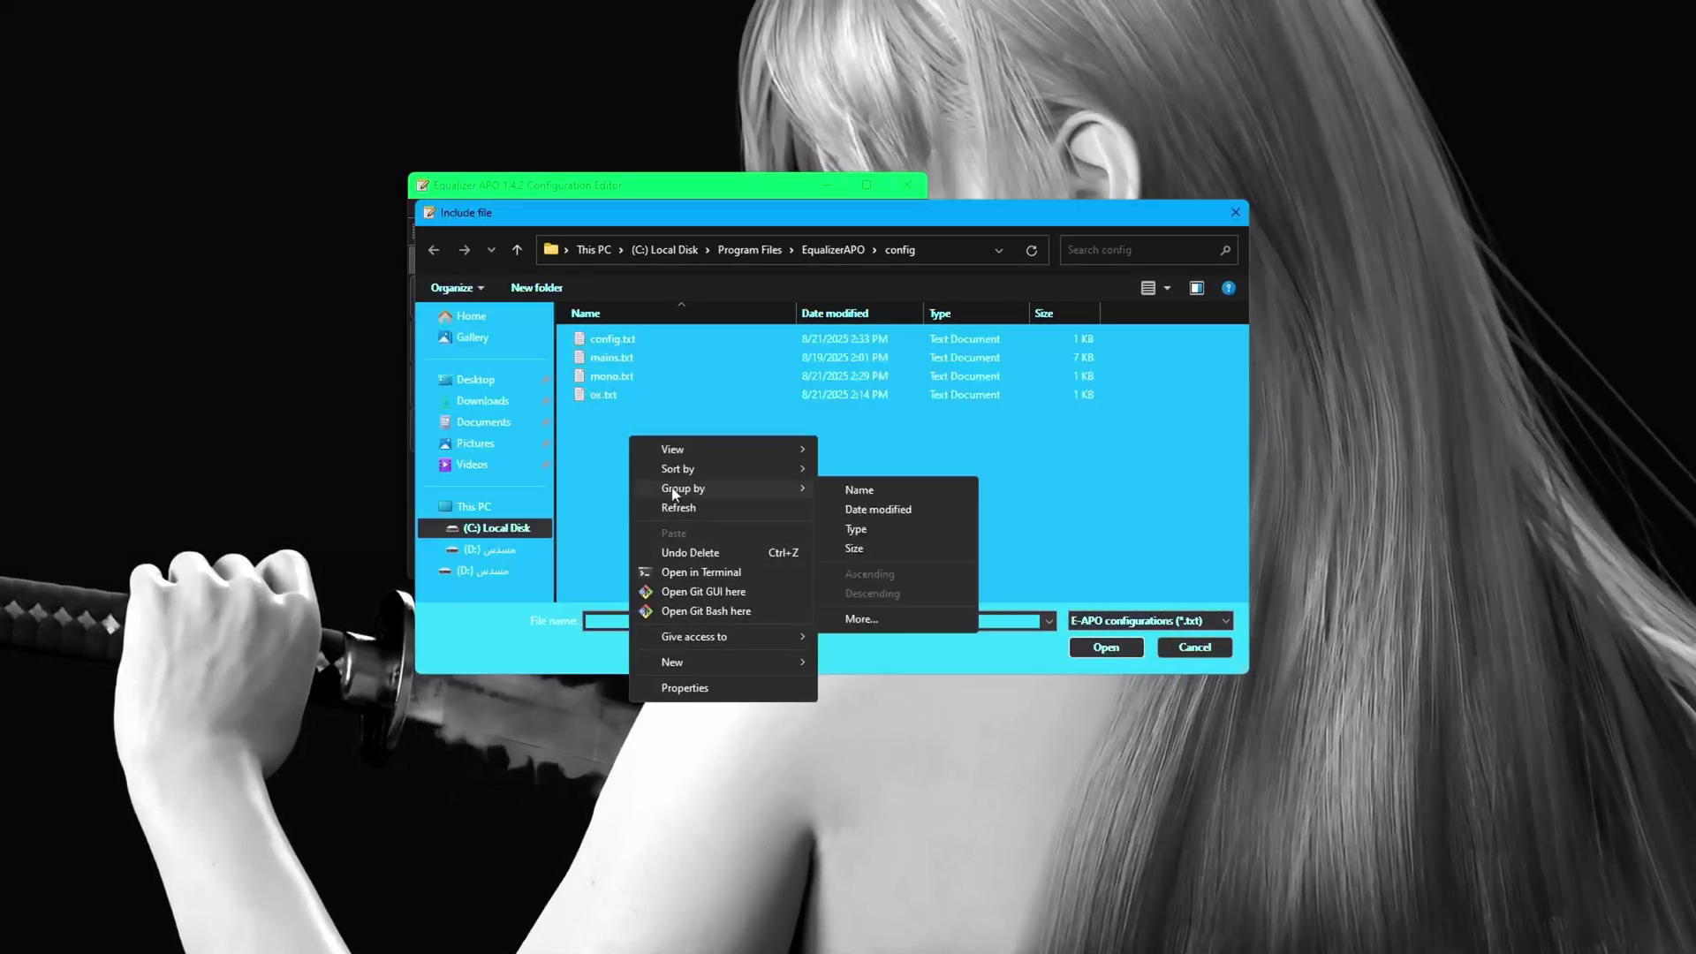
mouse_move(716, 661)
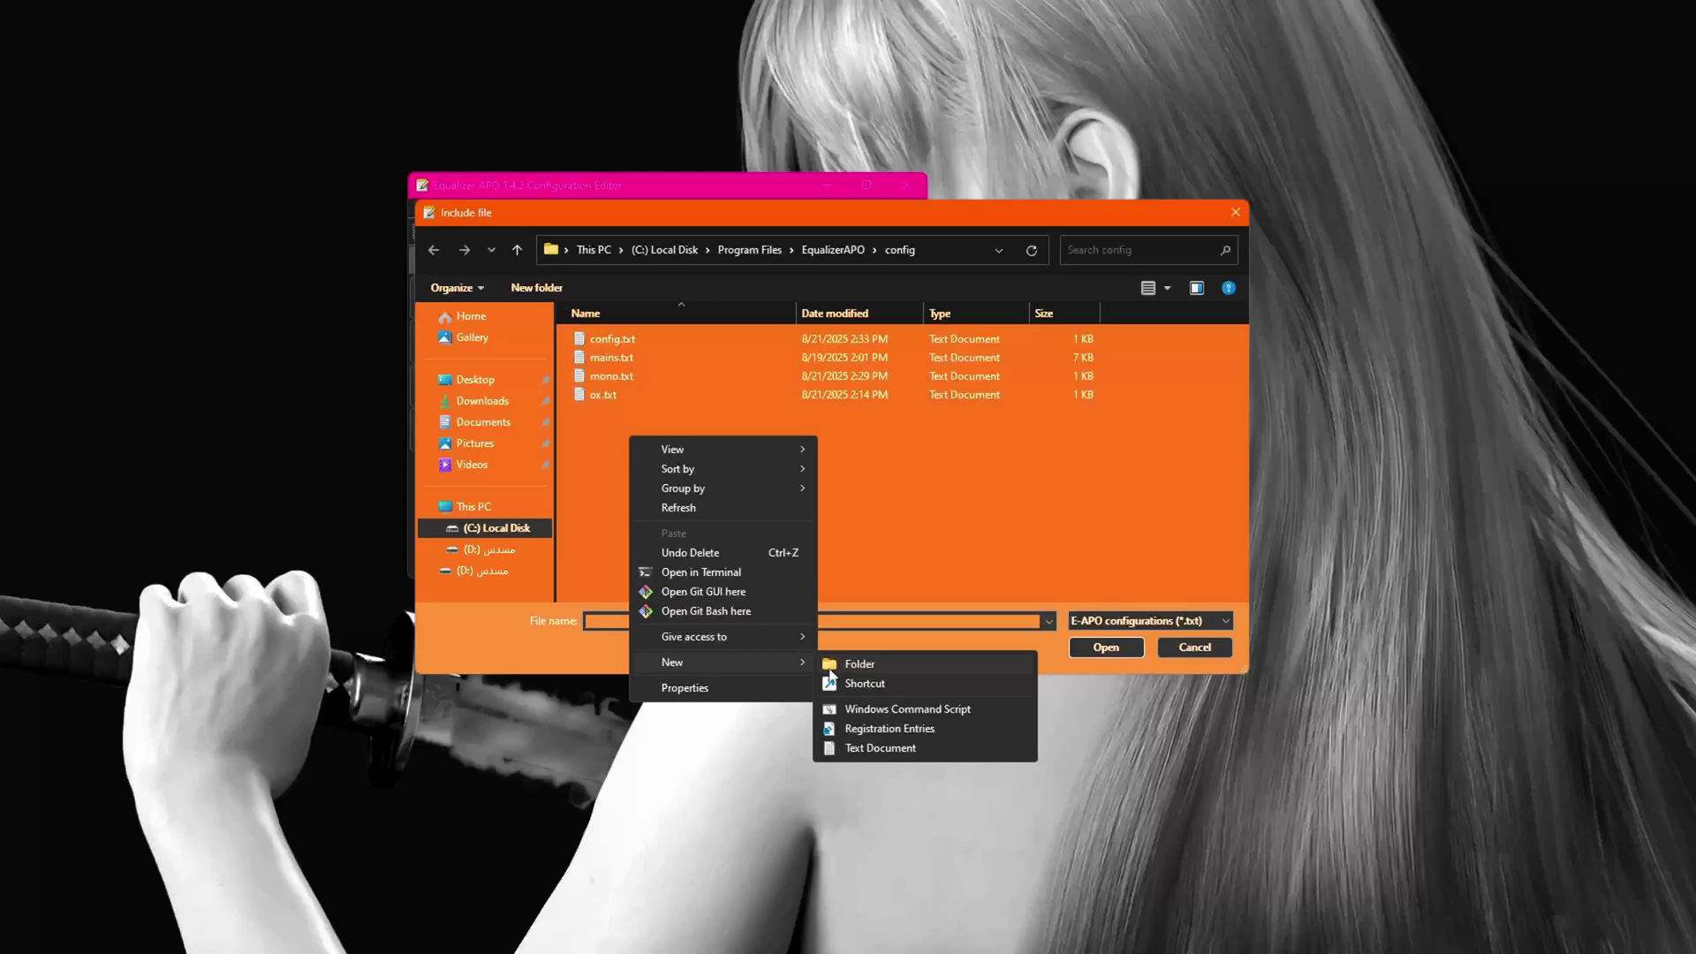
left_click(864, 748)
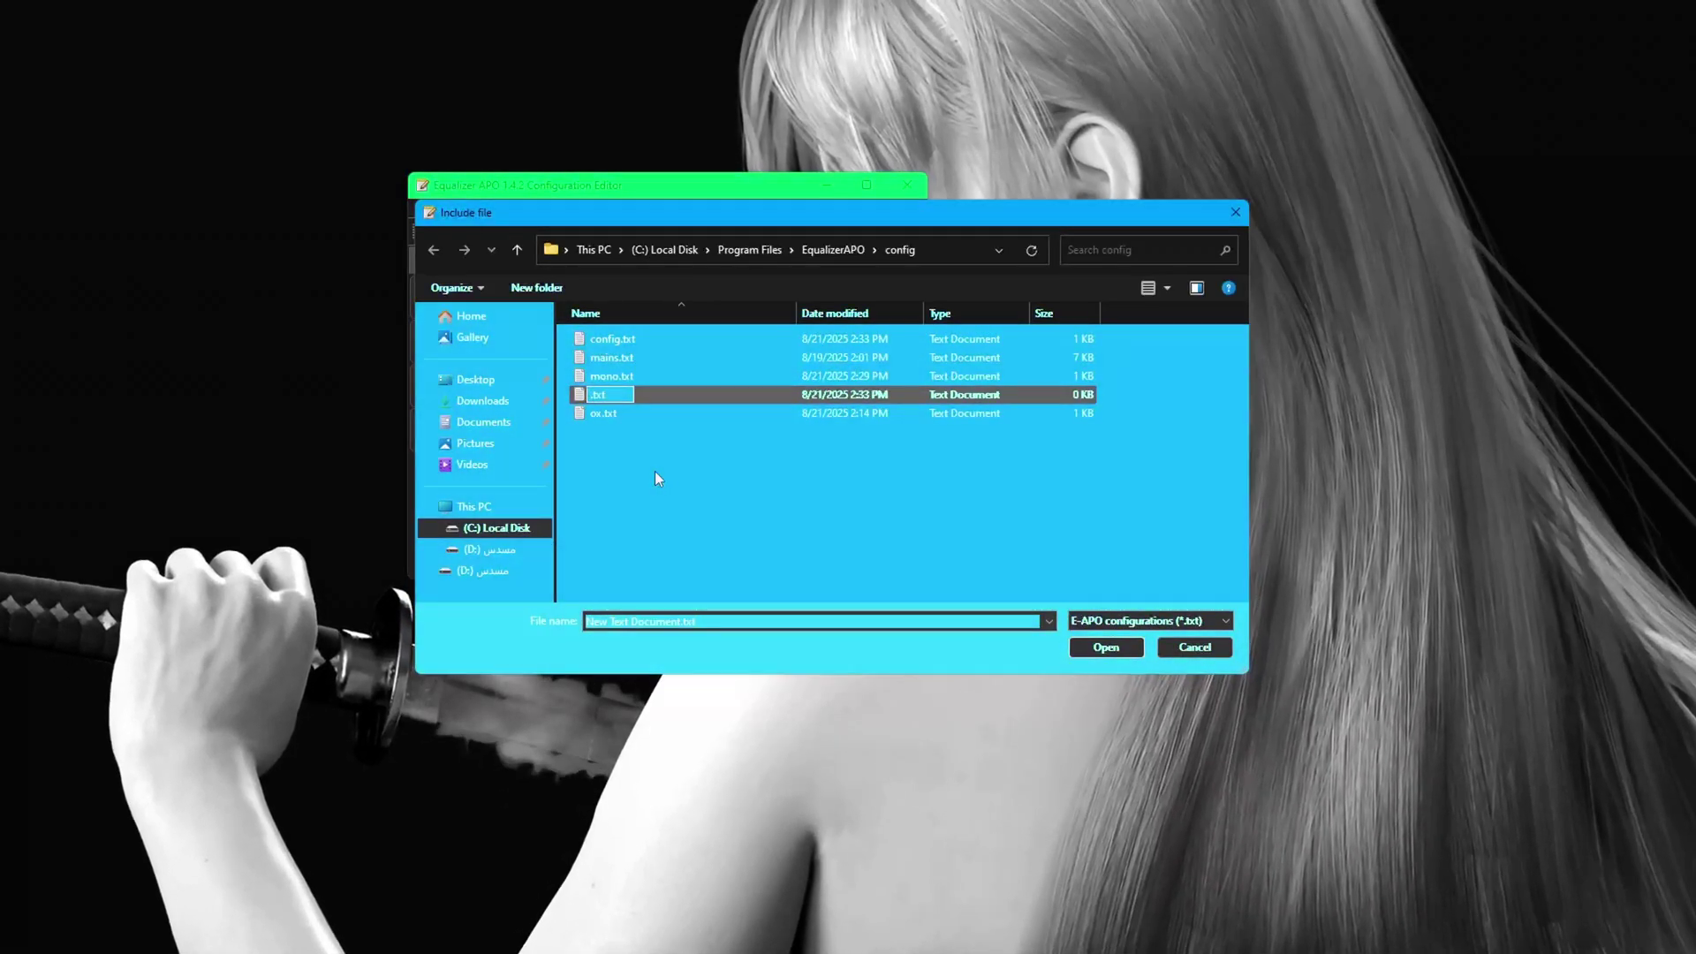
type("gm")
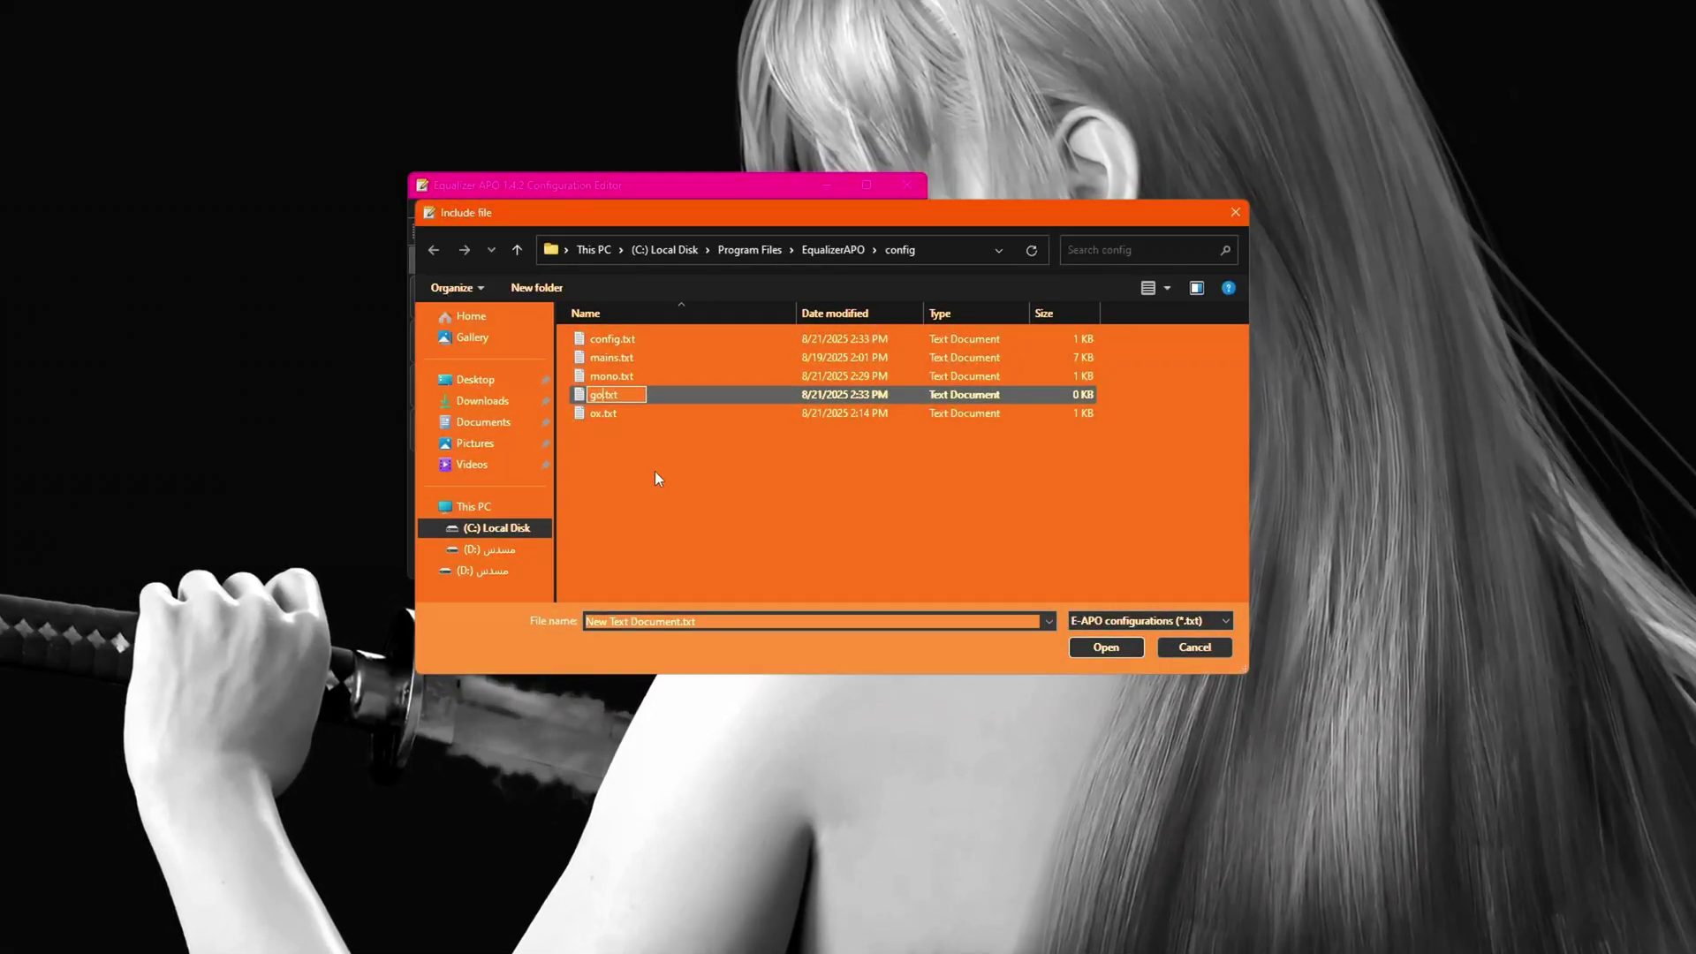
type("x talk sets")
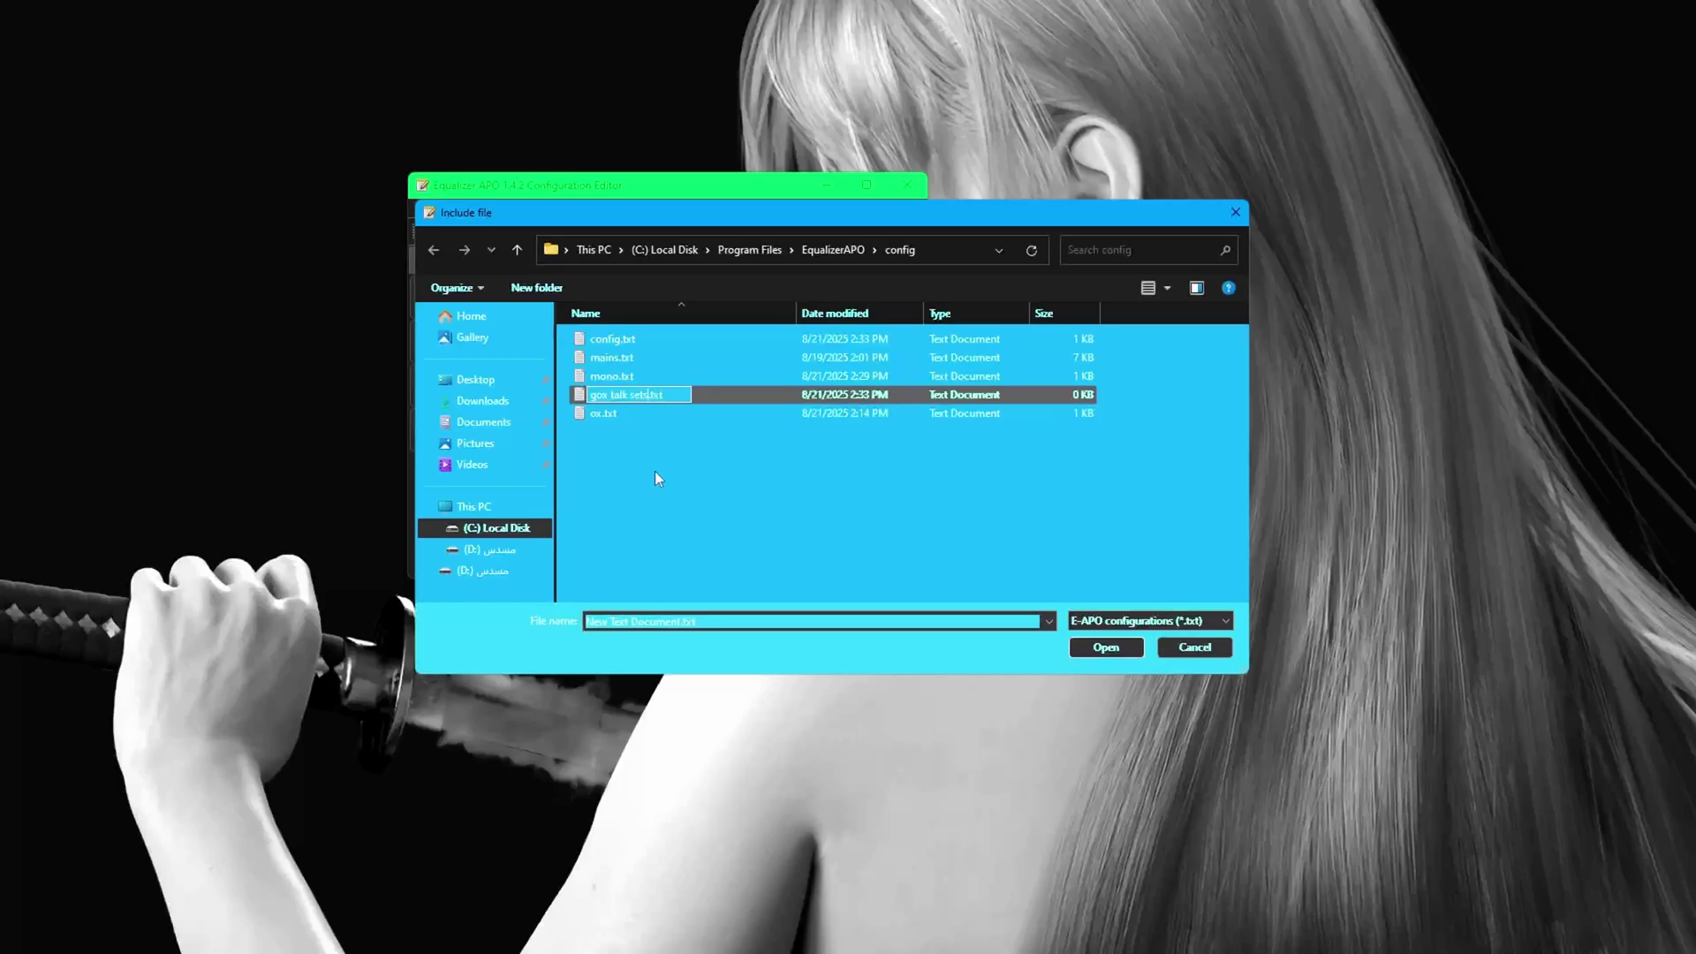
key("Return")
left_click(626, 393)
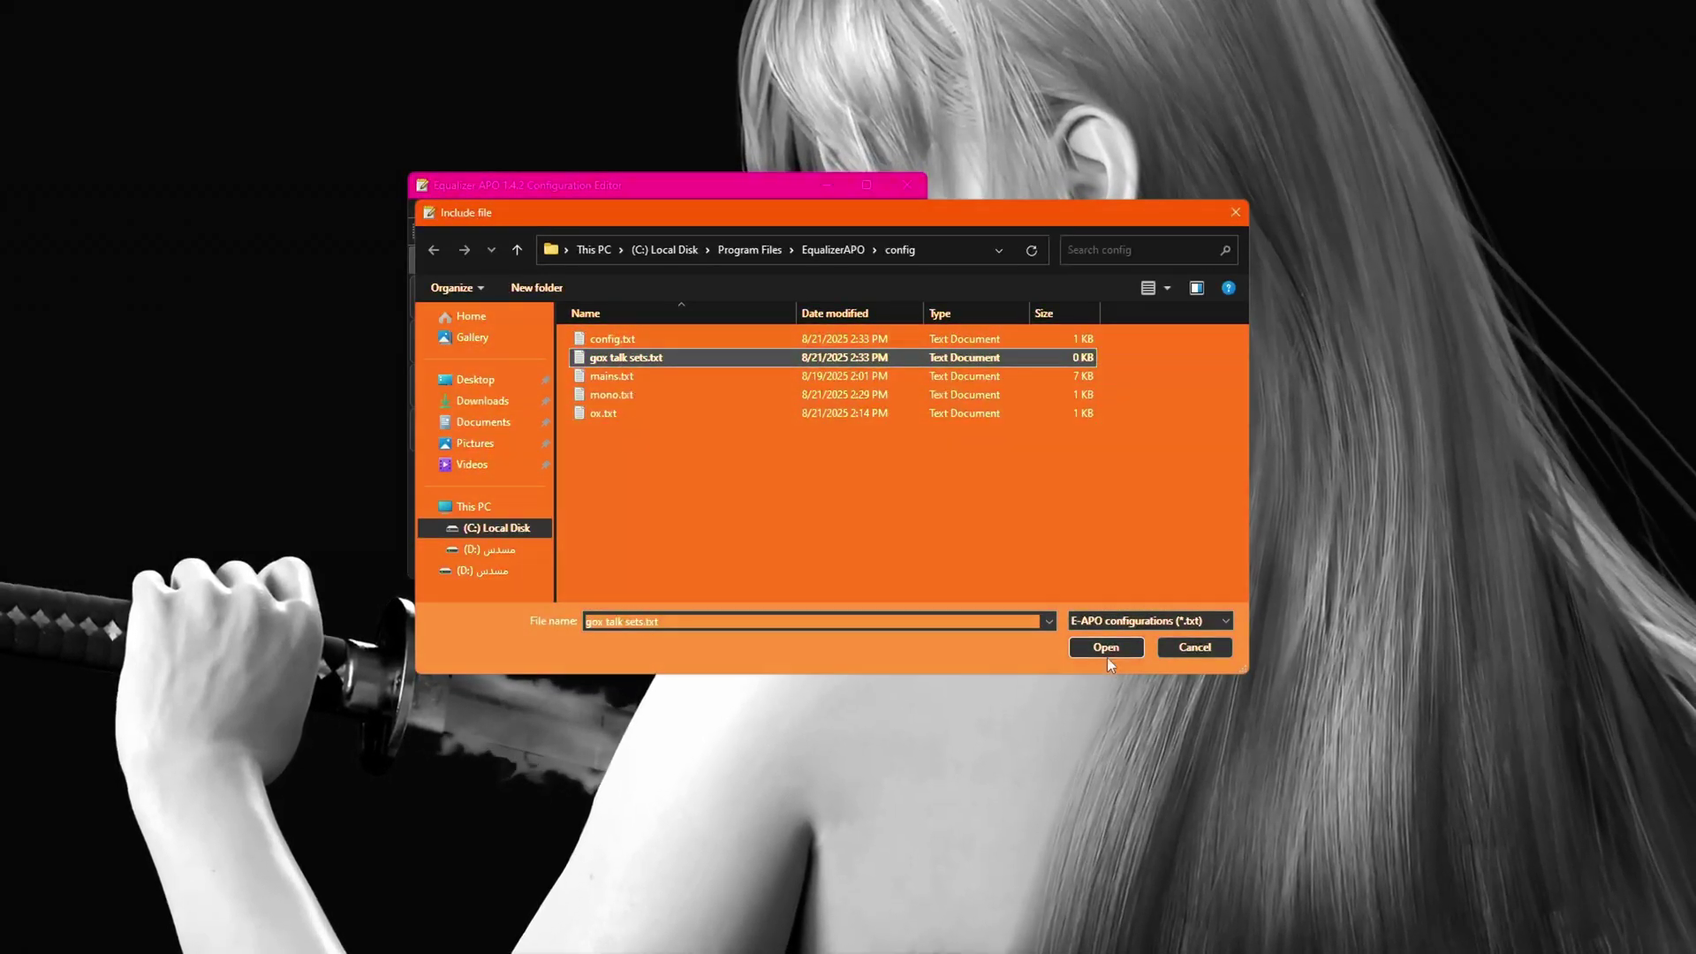
Include gox talk sets.txt, open it for editing, and remove its default entry.
left_click(1105, 647)
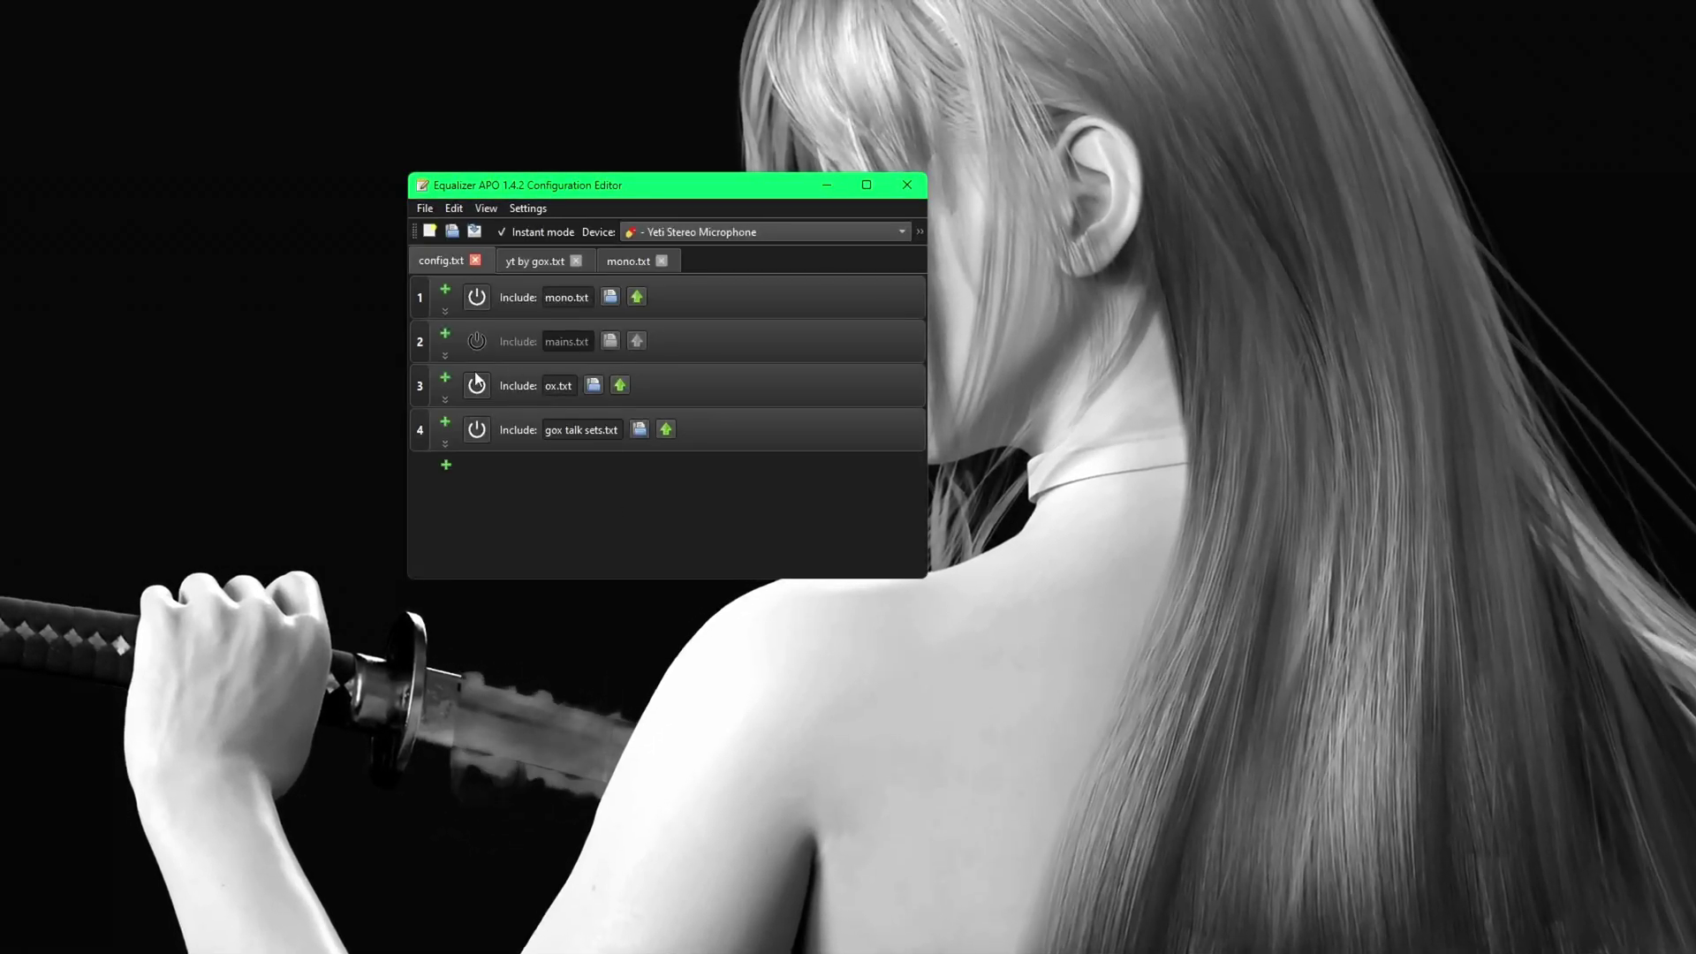
left_click(665, 429)
left_click(446, 306)
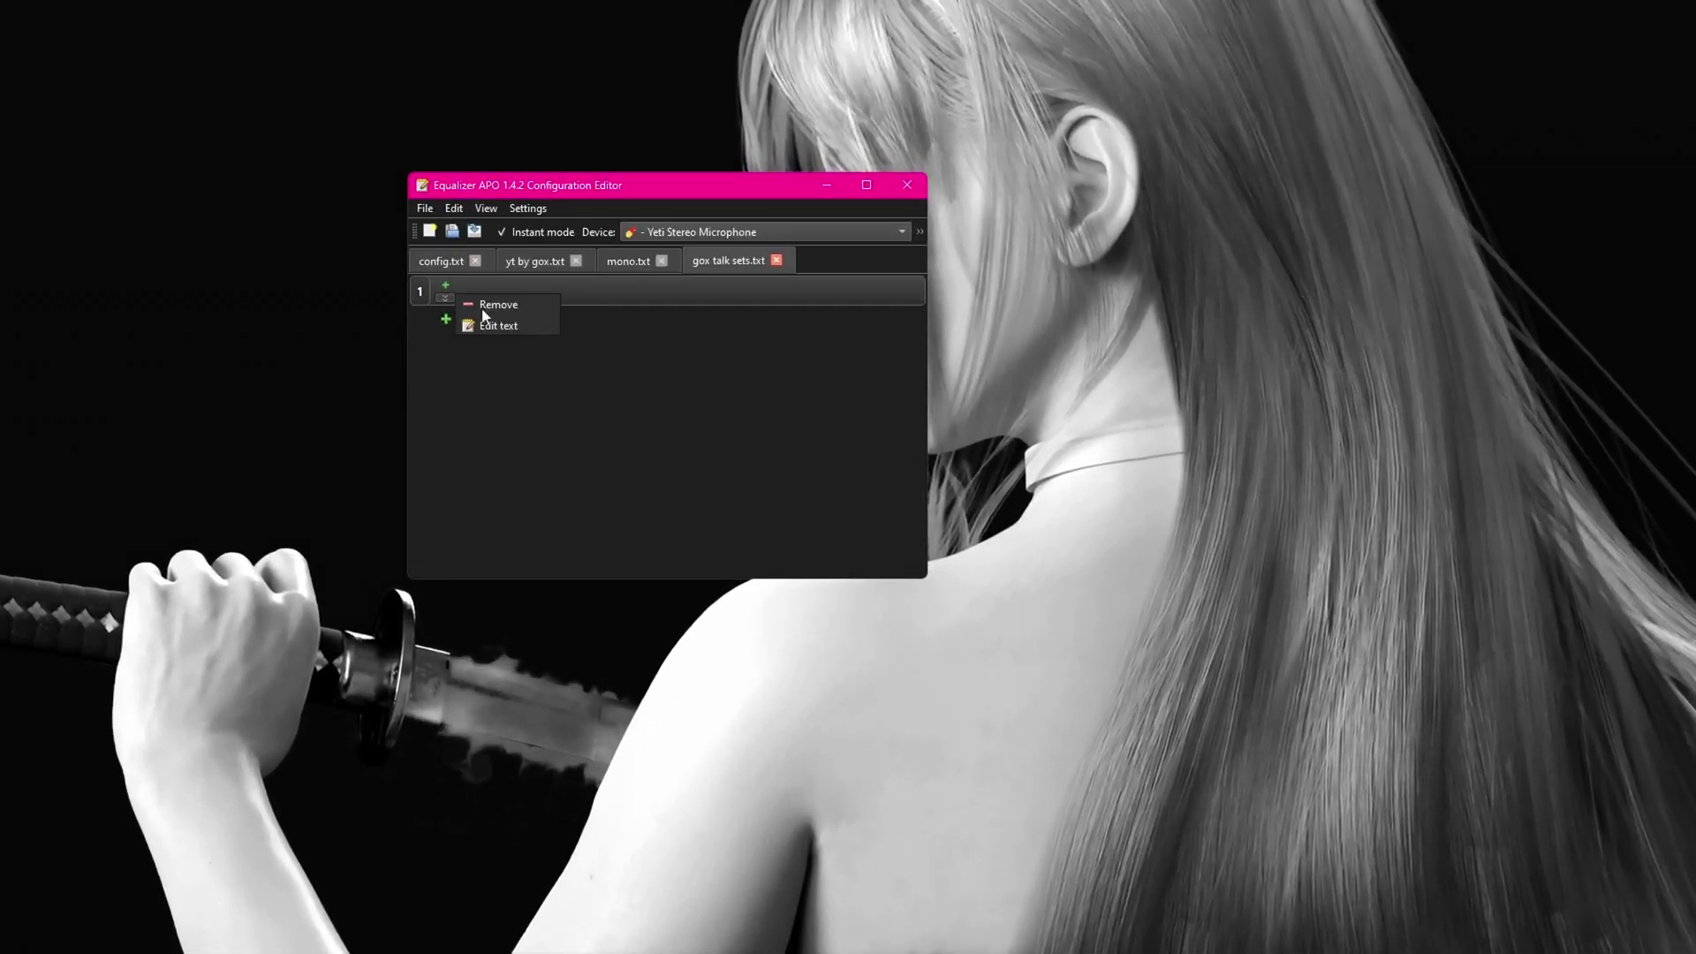
left_click(446, 287)
mouse_move(479, 332)
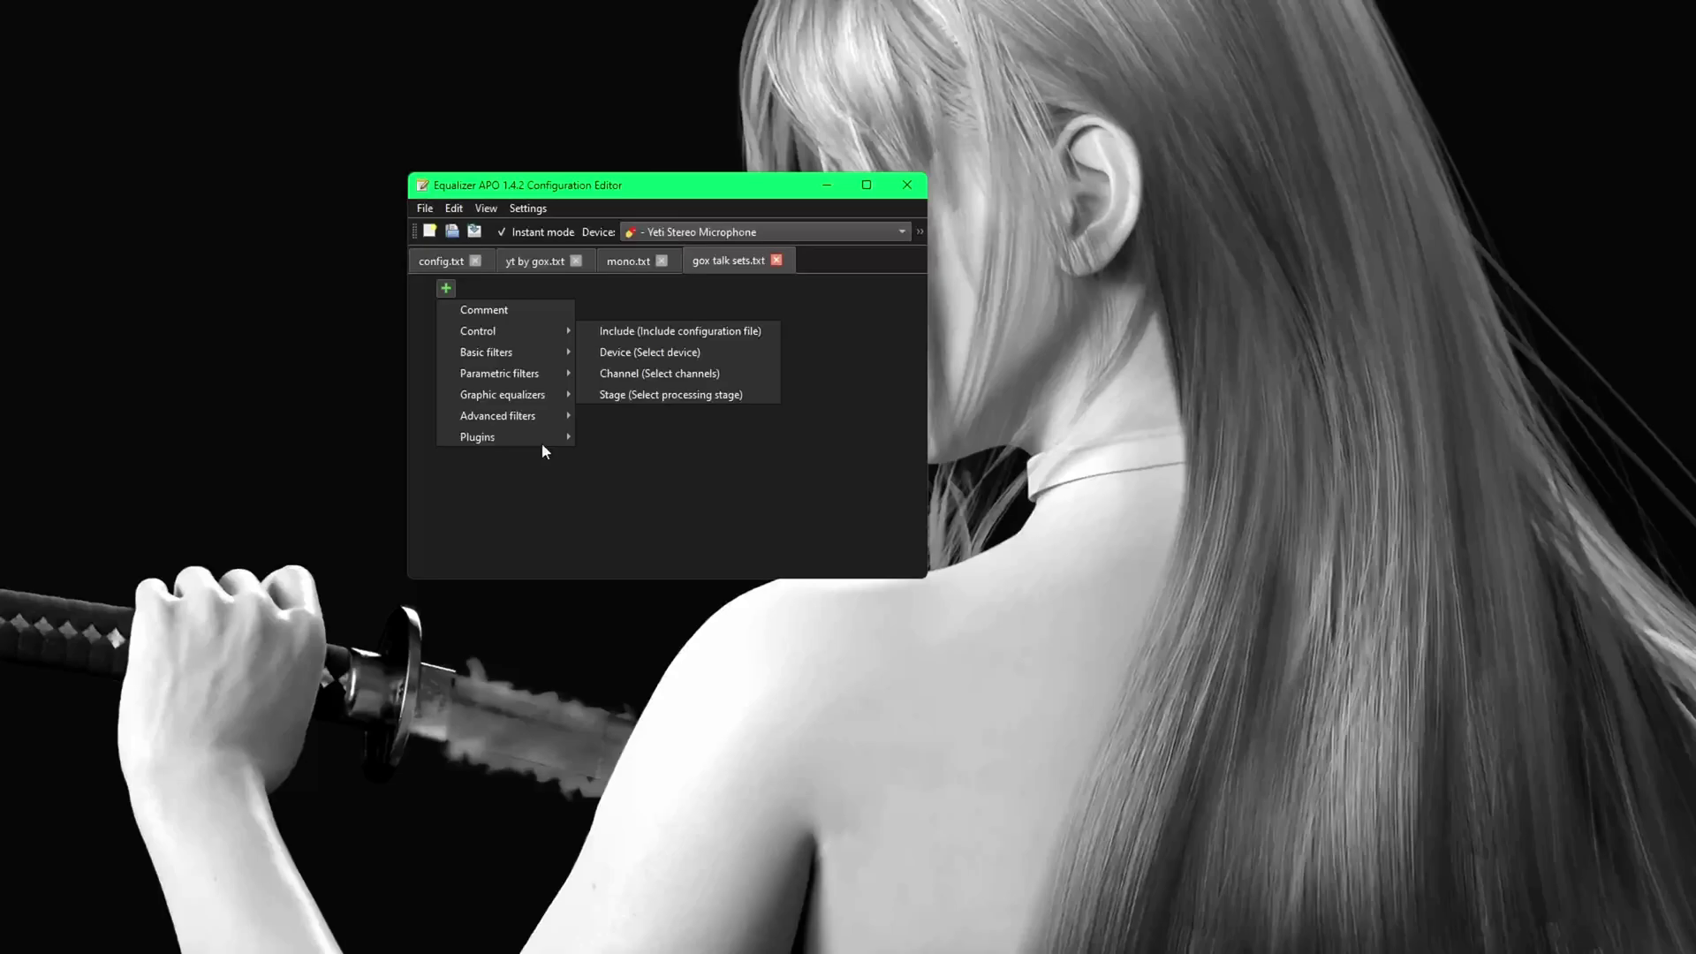
Add a VST plugin entry to gox talk sets.txt and duplicate it twice.
left_click(635, 437)
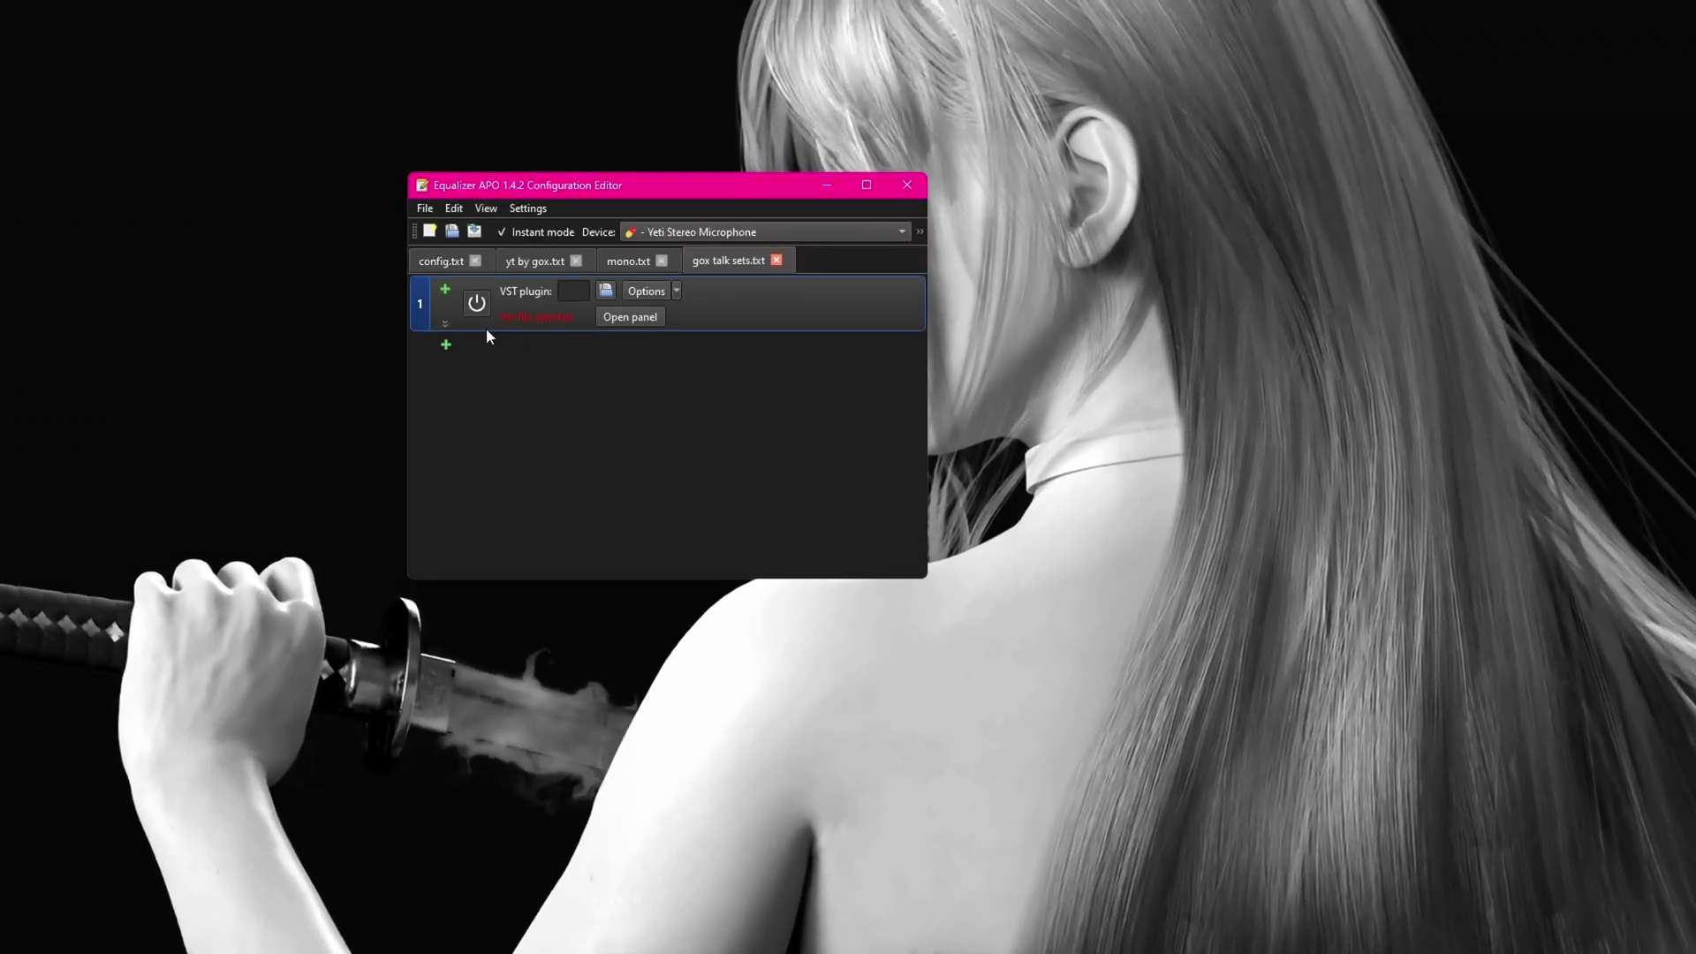
key("ctrl+v")
key("ctrl+v")
key("ctrl+v")
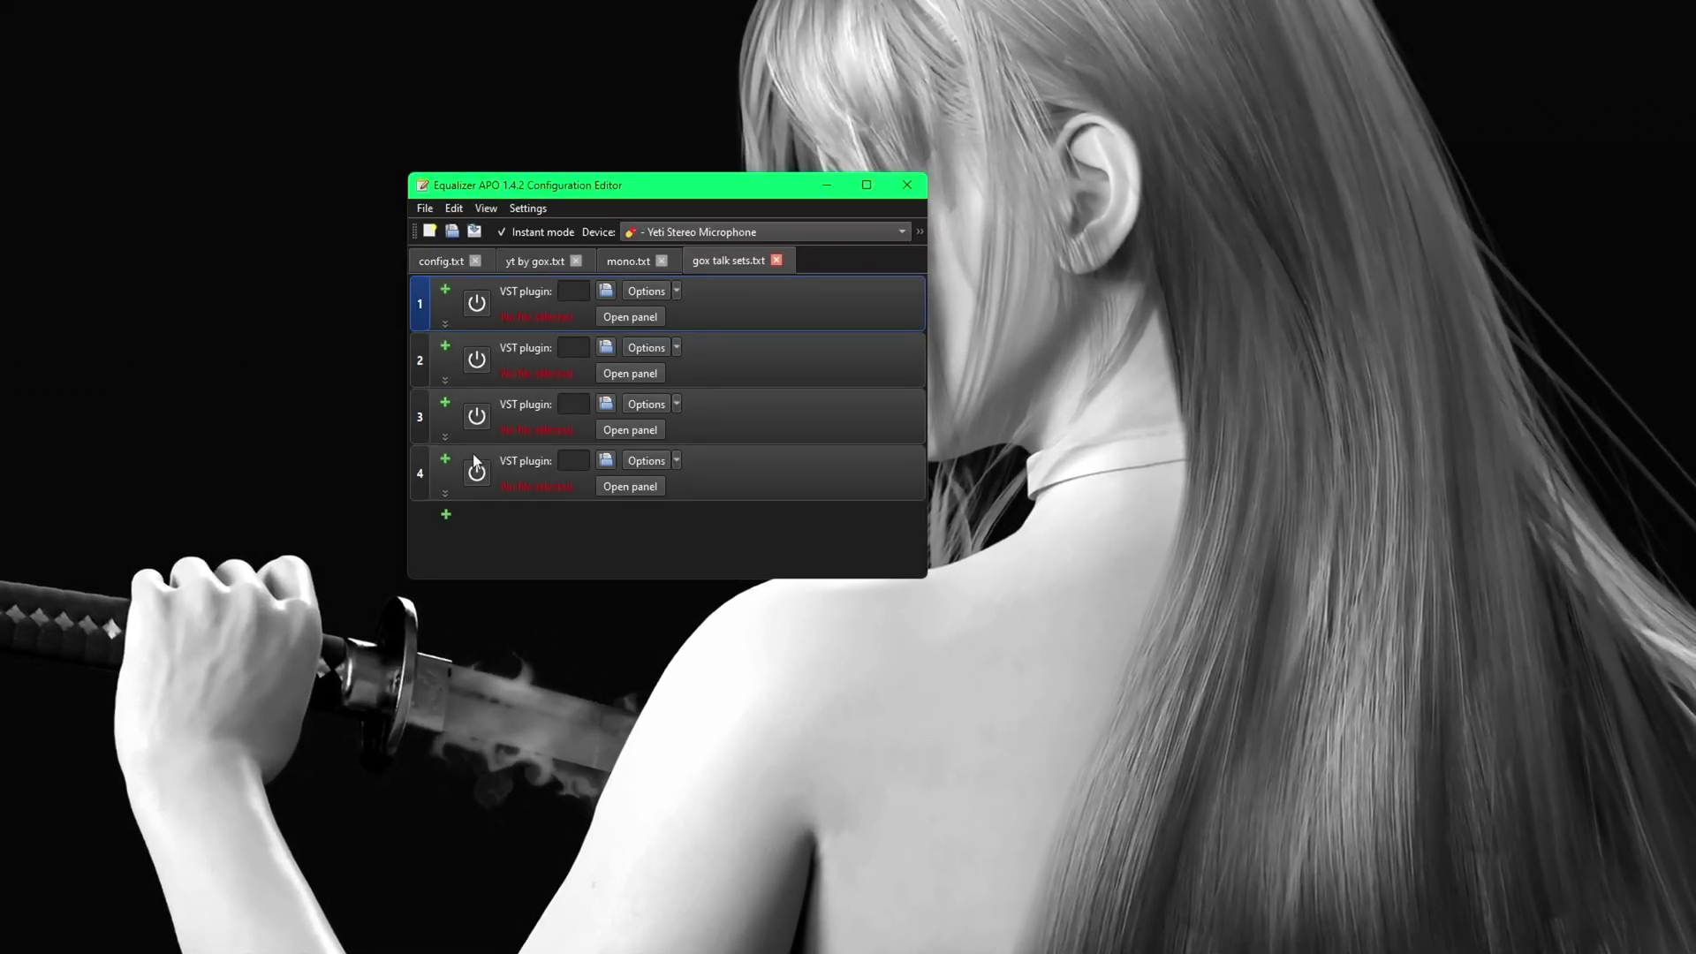
key("ctrl+v")
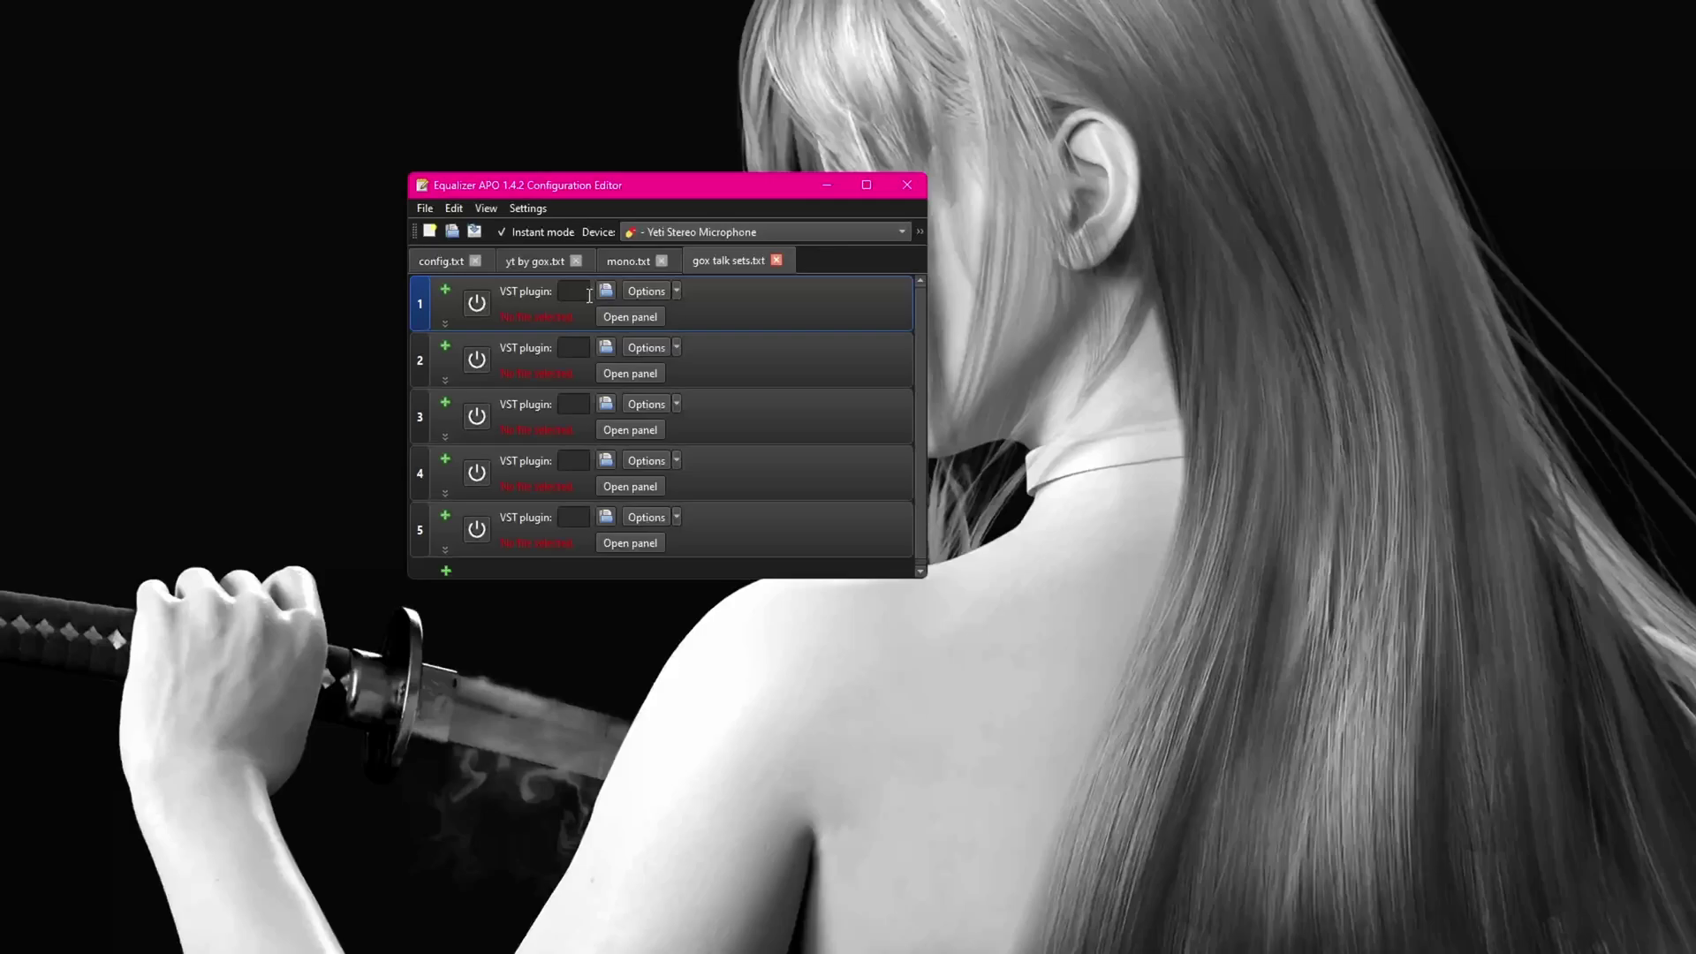
Load ATKExpander_x64.dll into the first VST entry and accept its settings panel.
left_click(605, 290)
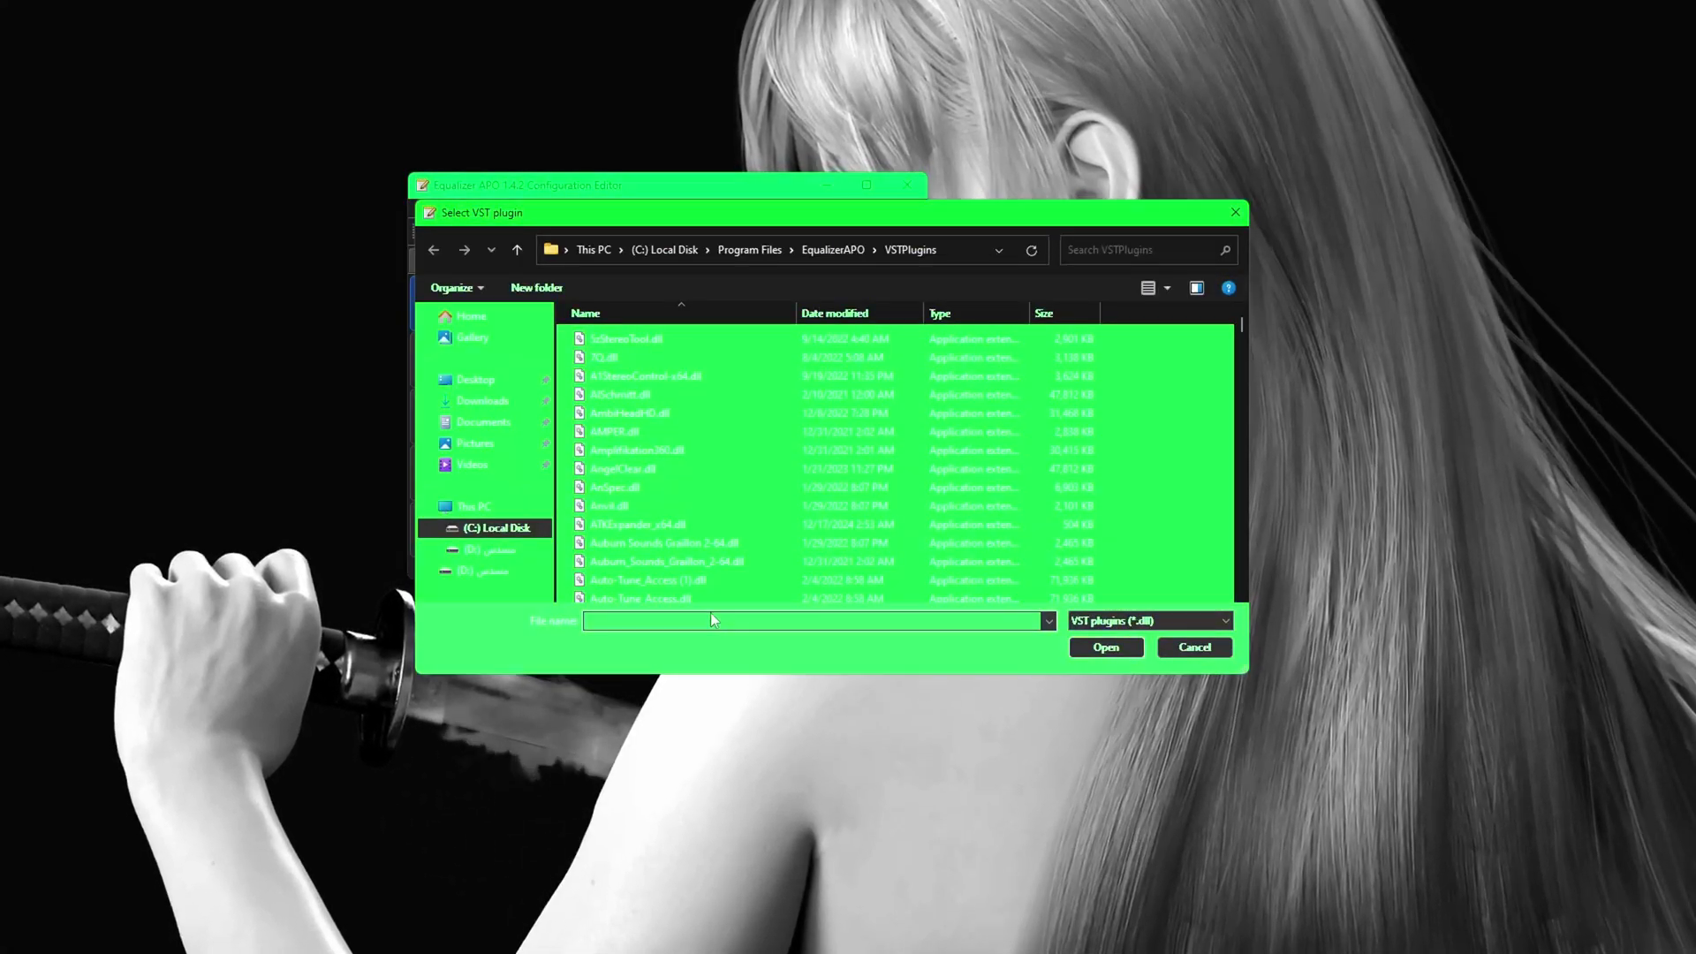
left_click(712, 612)
type("at")
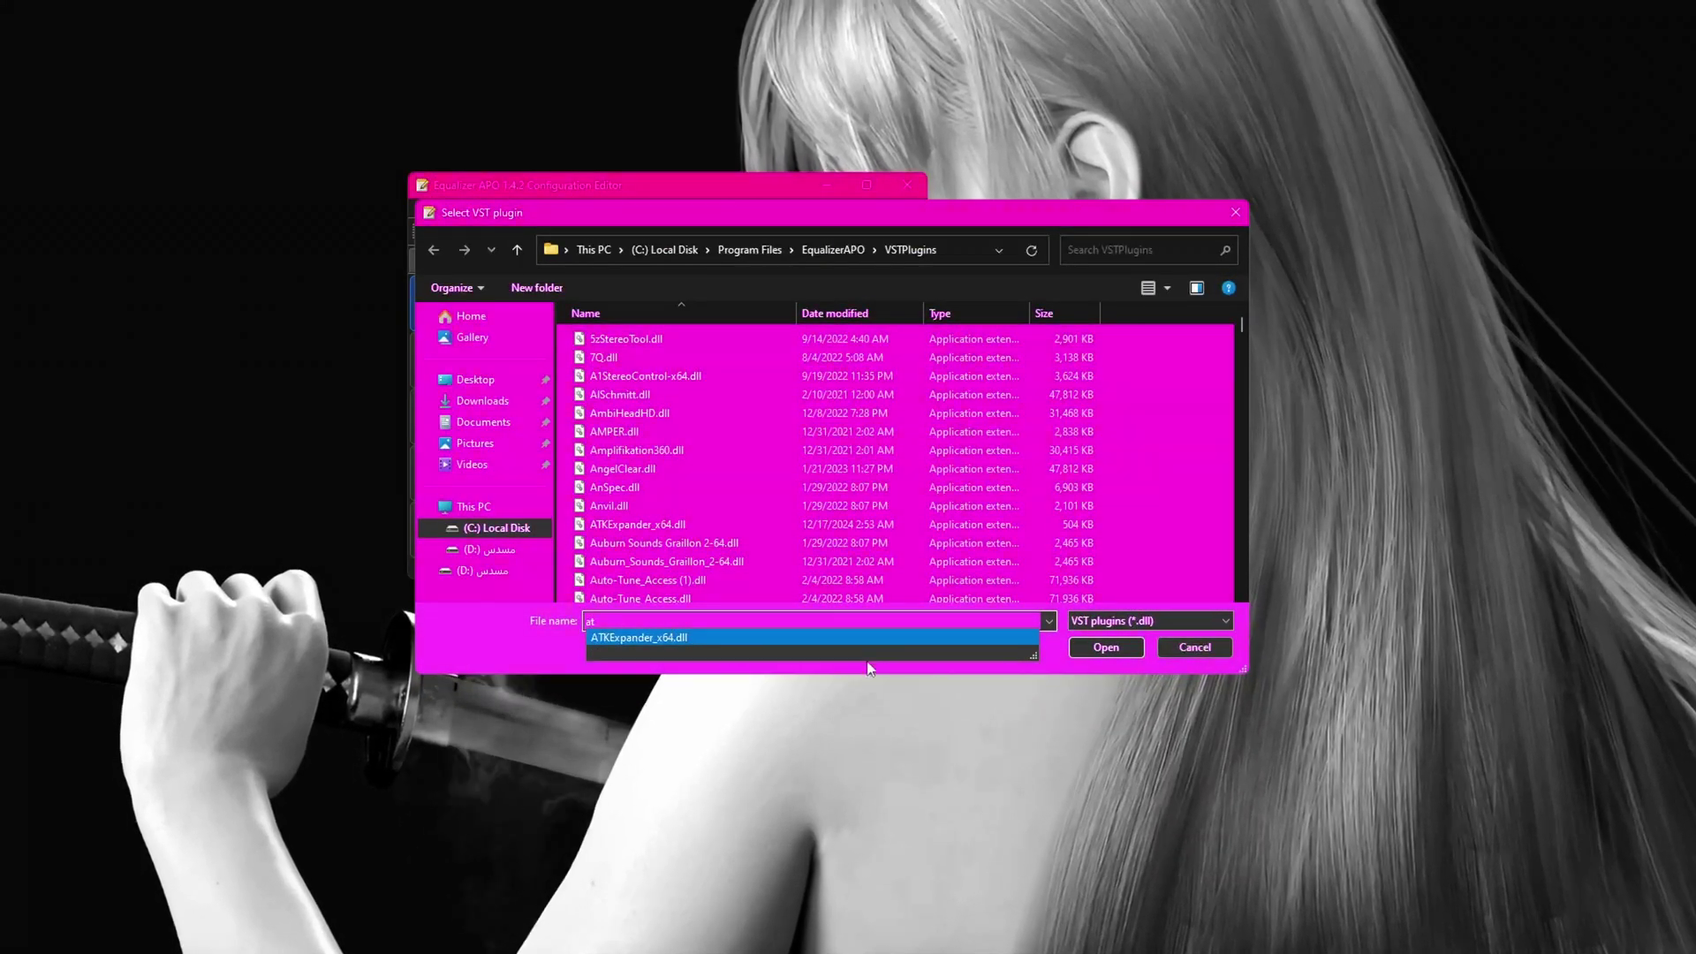
left_click(638, 637)
left_click(1106, 647)
left_click(630, 543)
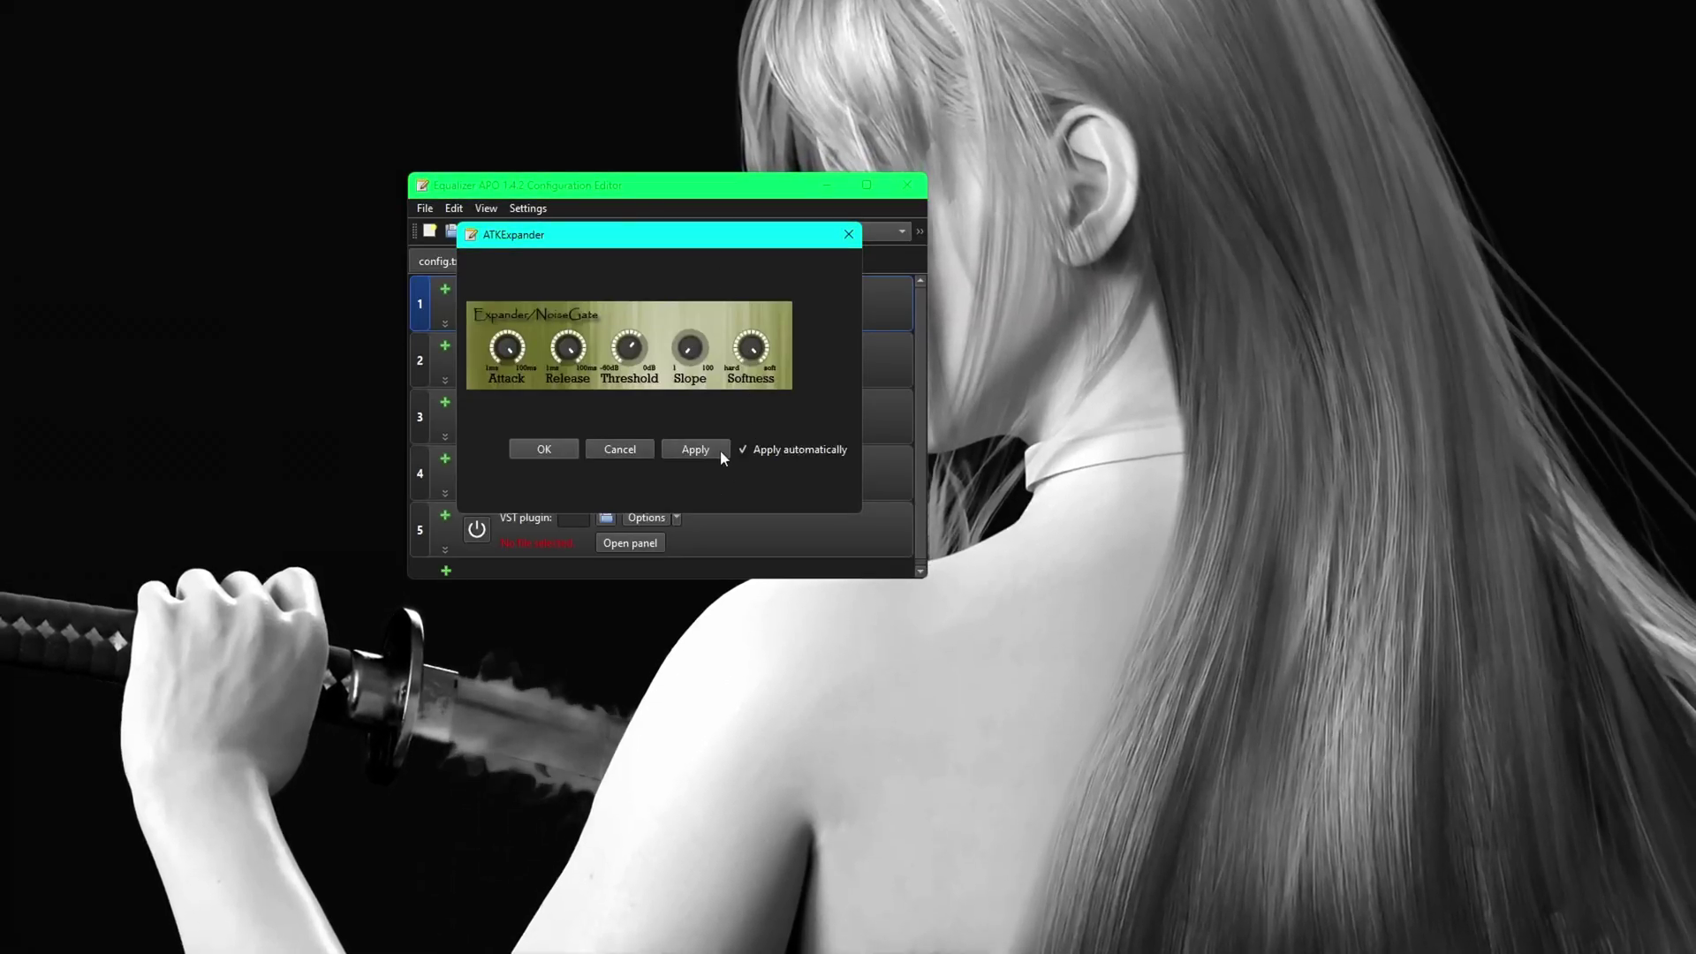
left_click(580, 457)
Load rnnoise_stereo.dll into the second plugin entry and confirm its suppression settings.
left_click(599, 351)
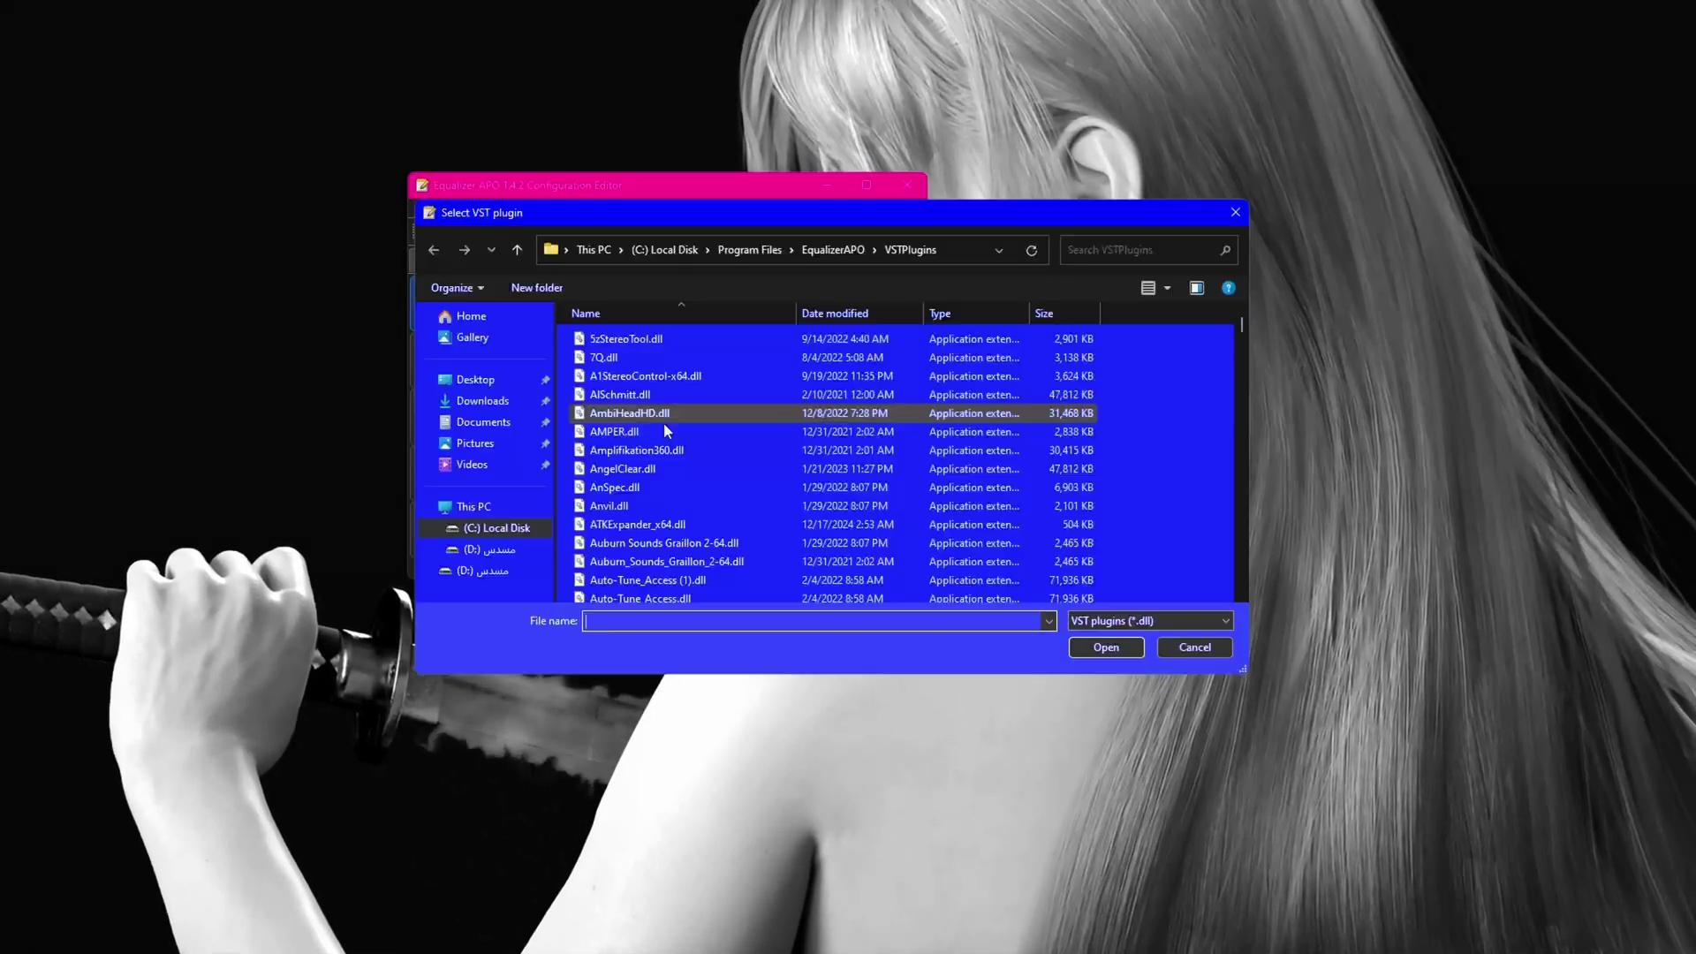
scroll(683, 492, "down", 10)
left_click(643, 426)
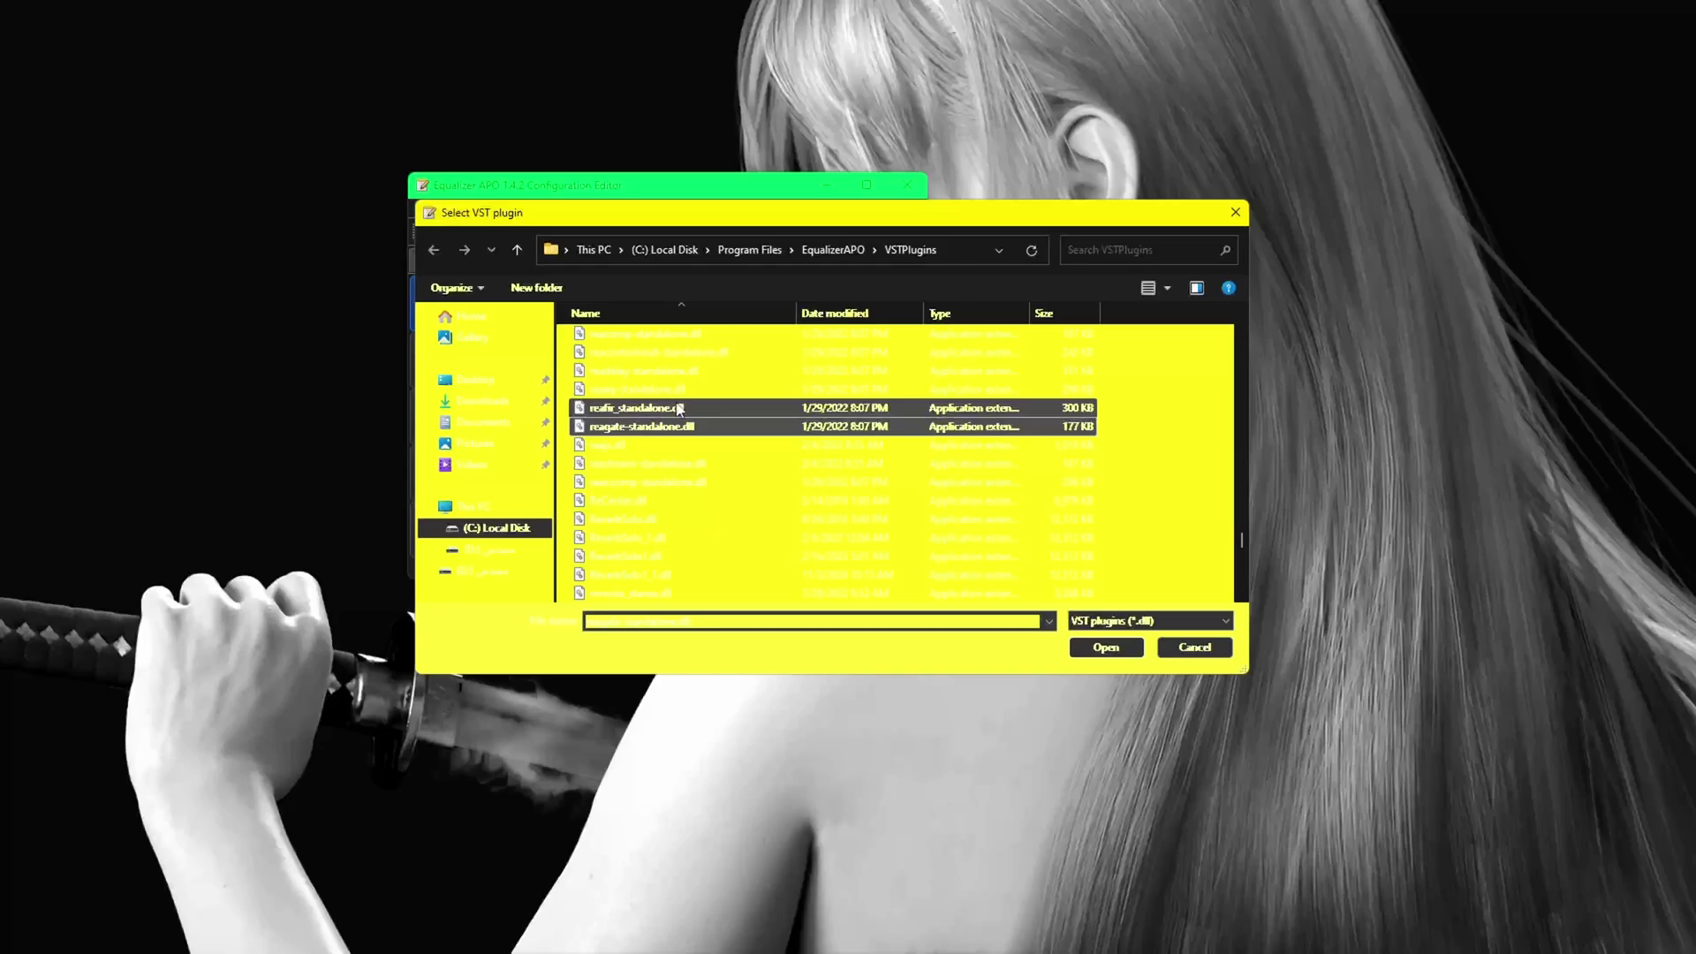
scroll(728, 528, "down", 5)
left_click(727, 529)
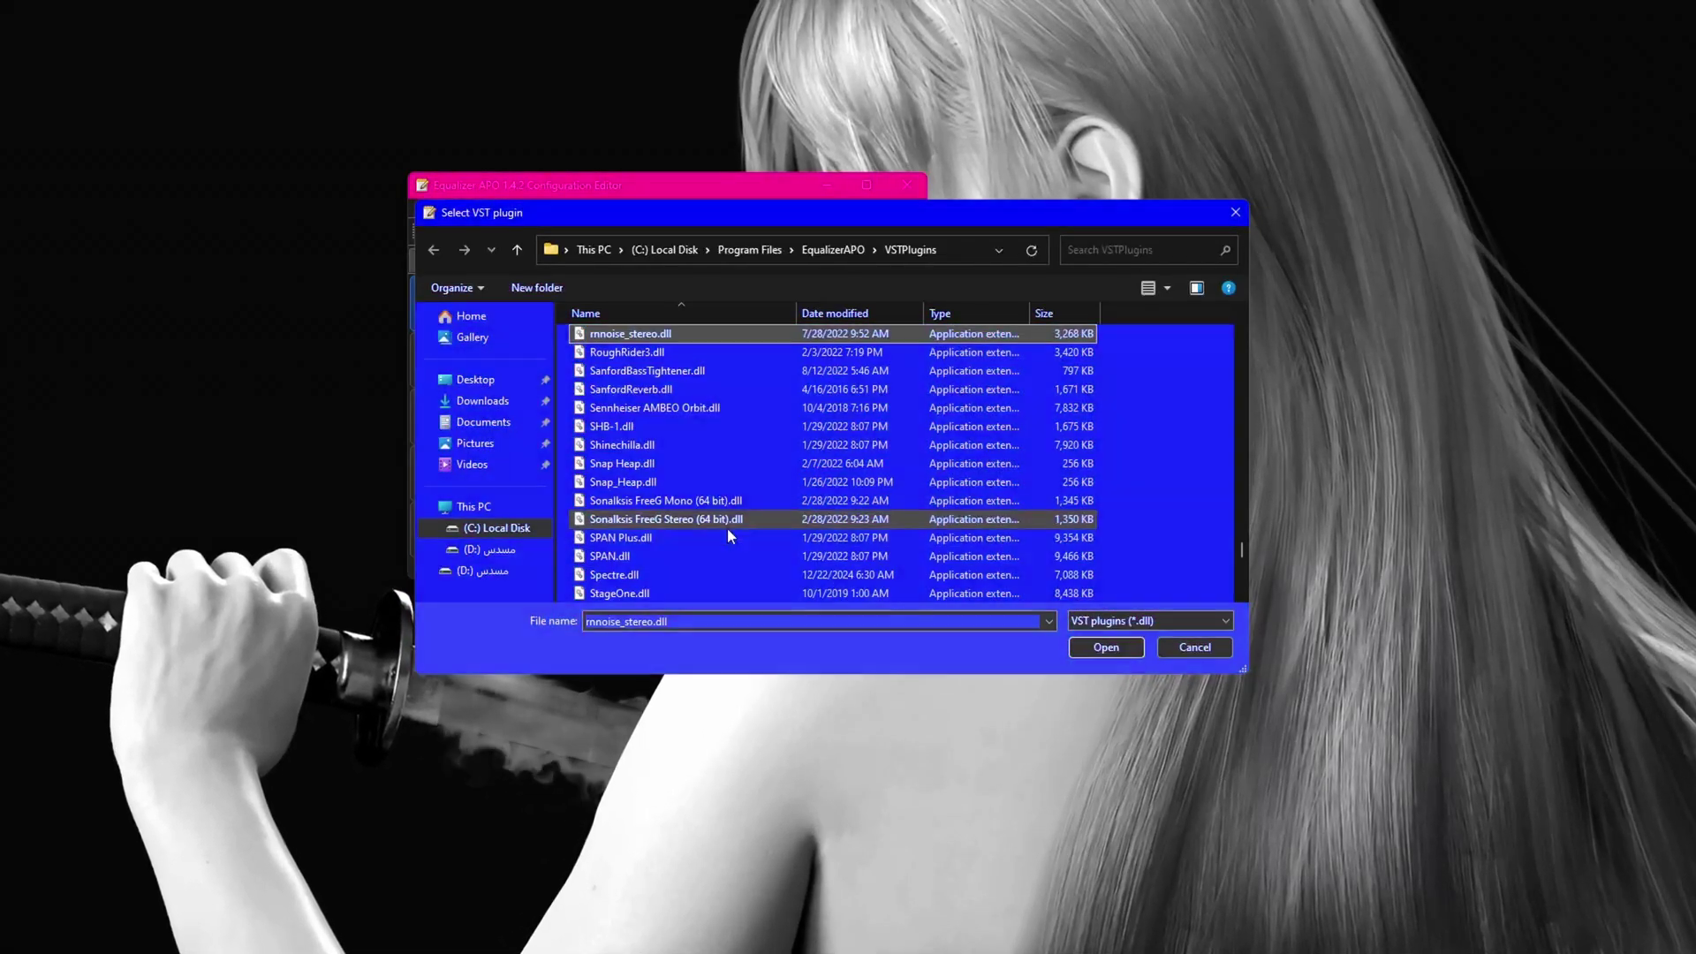
left_click(1094, 651)
left_click(627, 389)
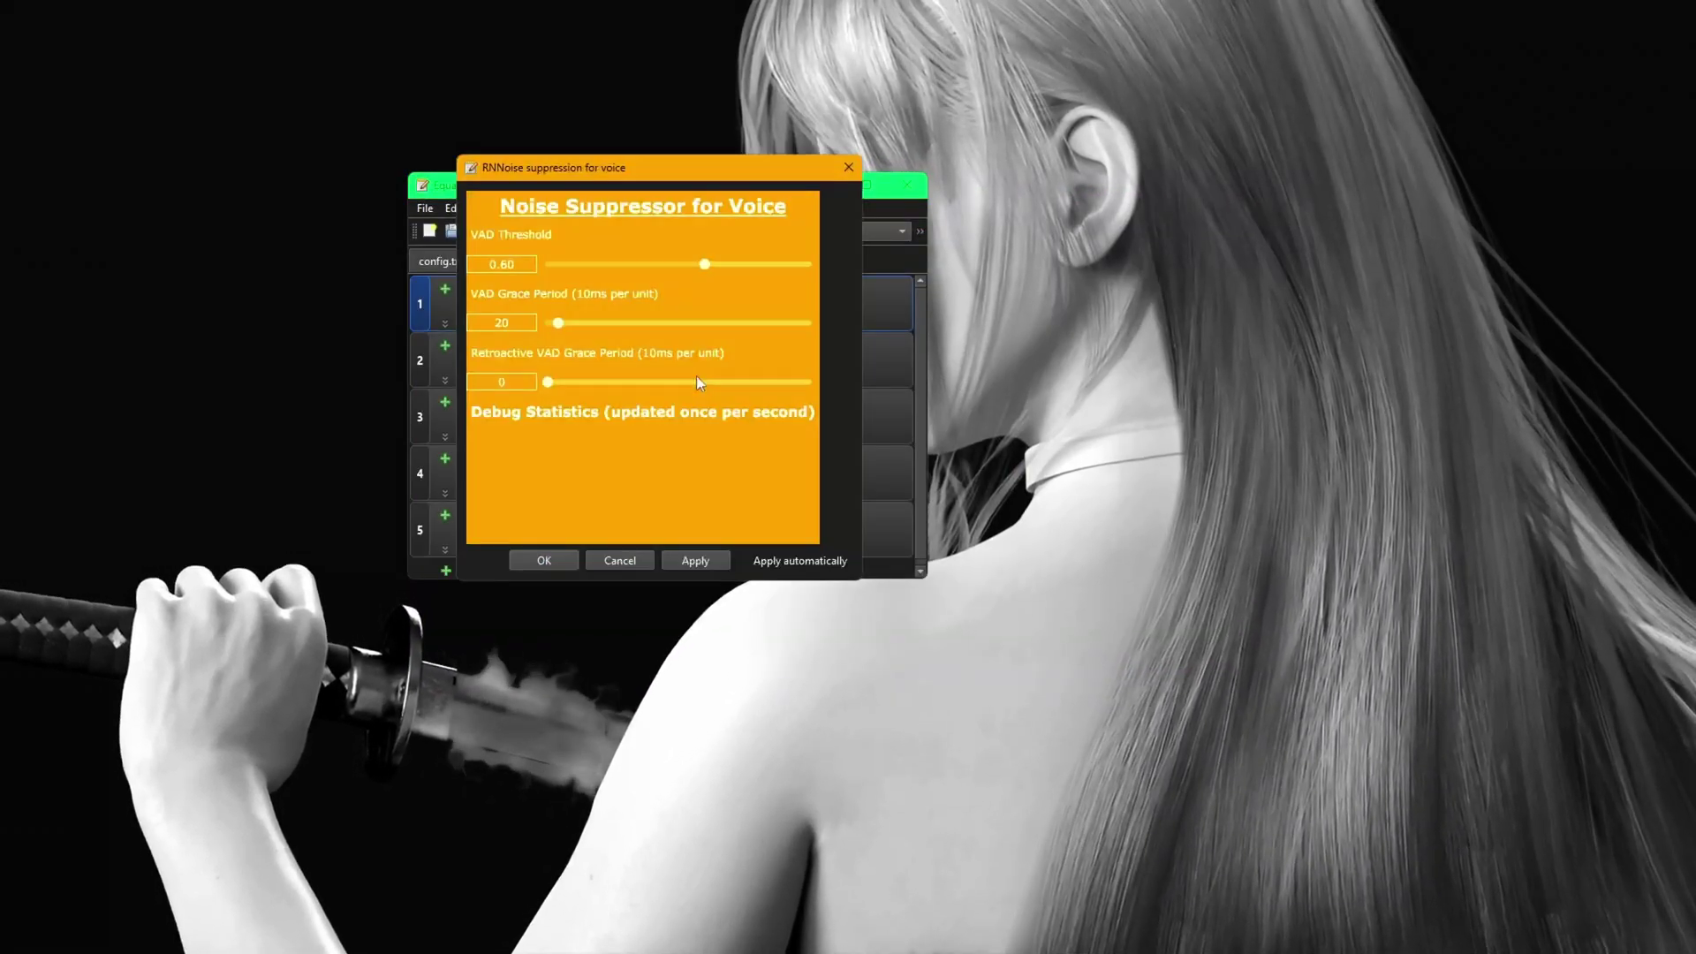
key("Return")
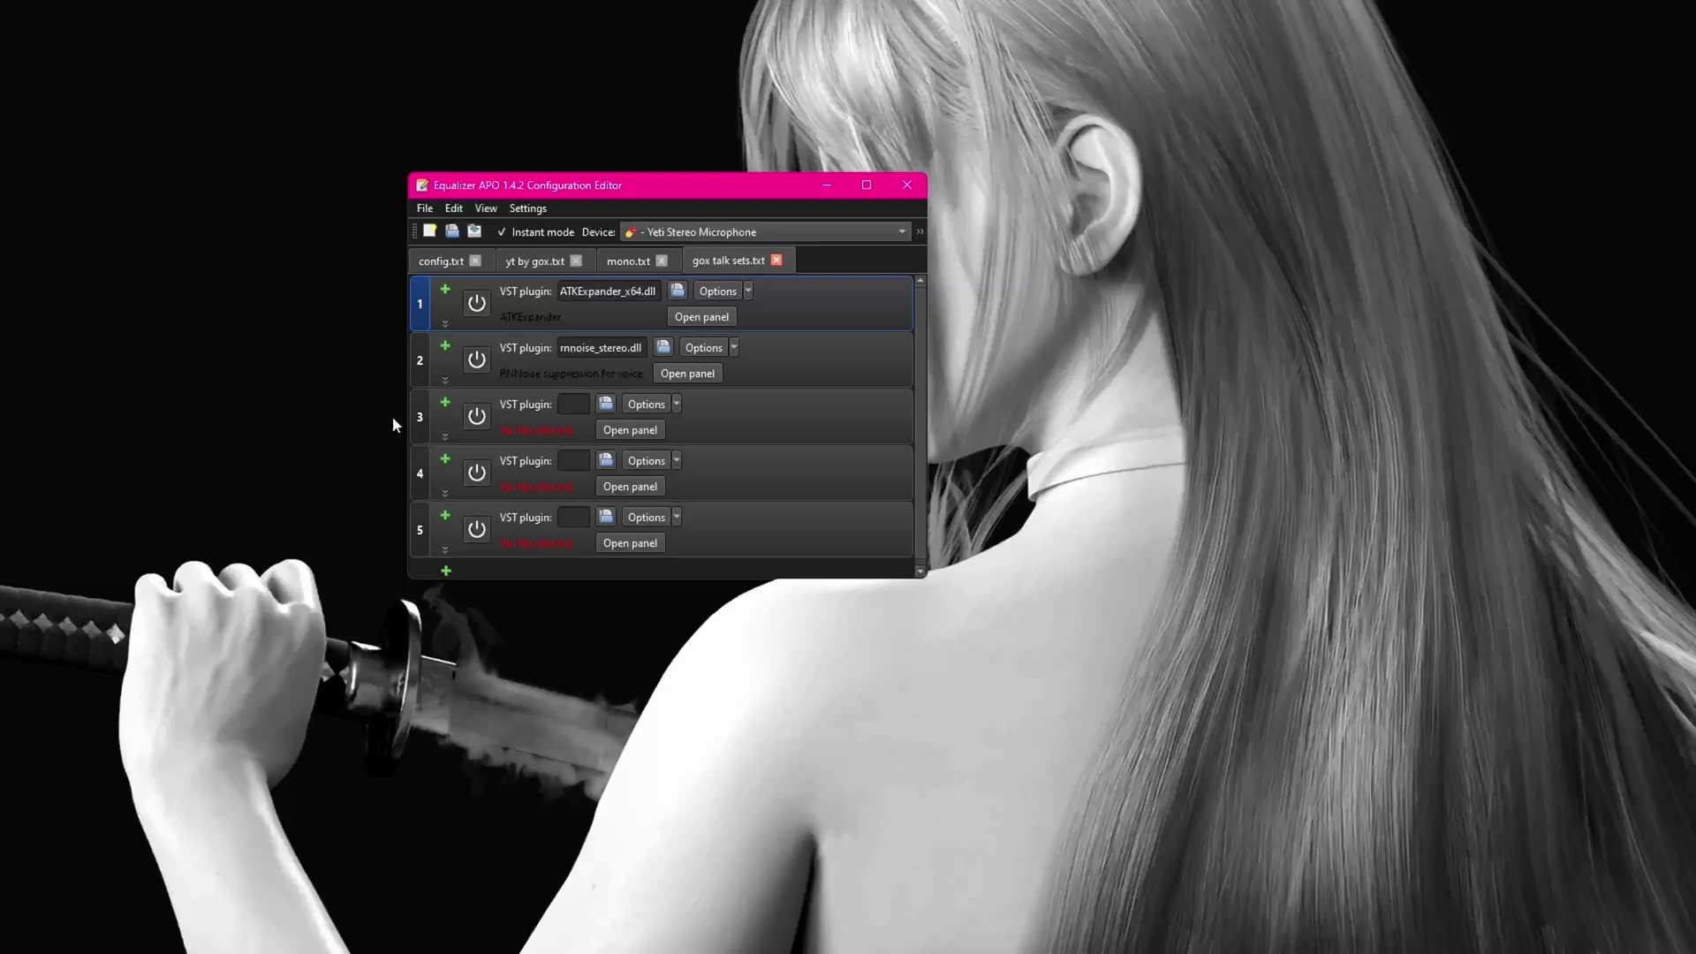
left_click_drag(658, 185, 628, 204)
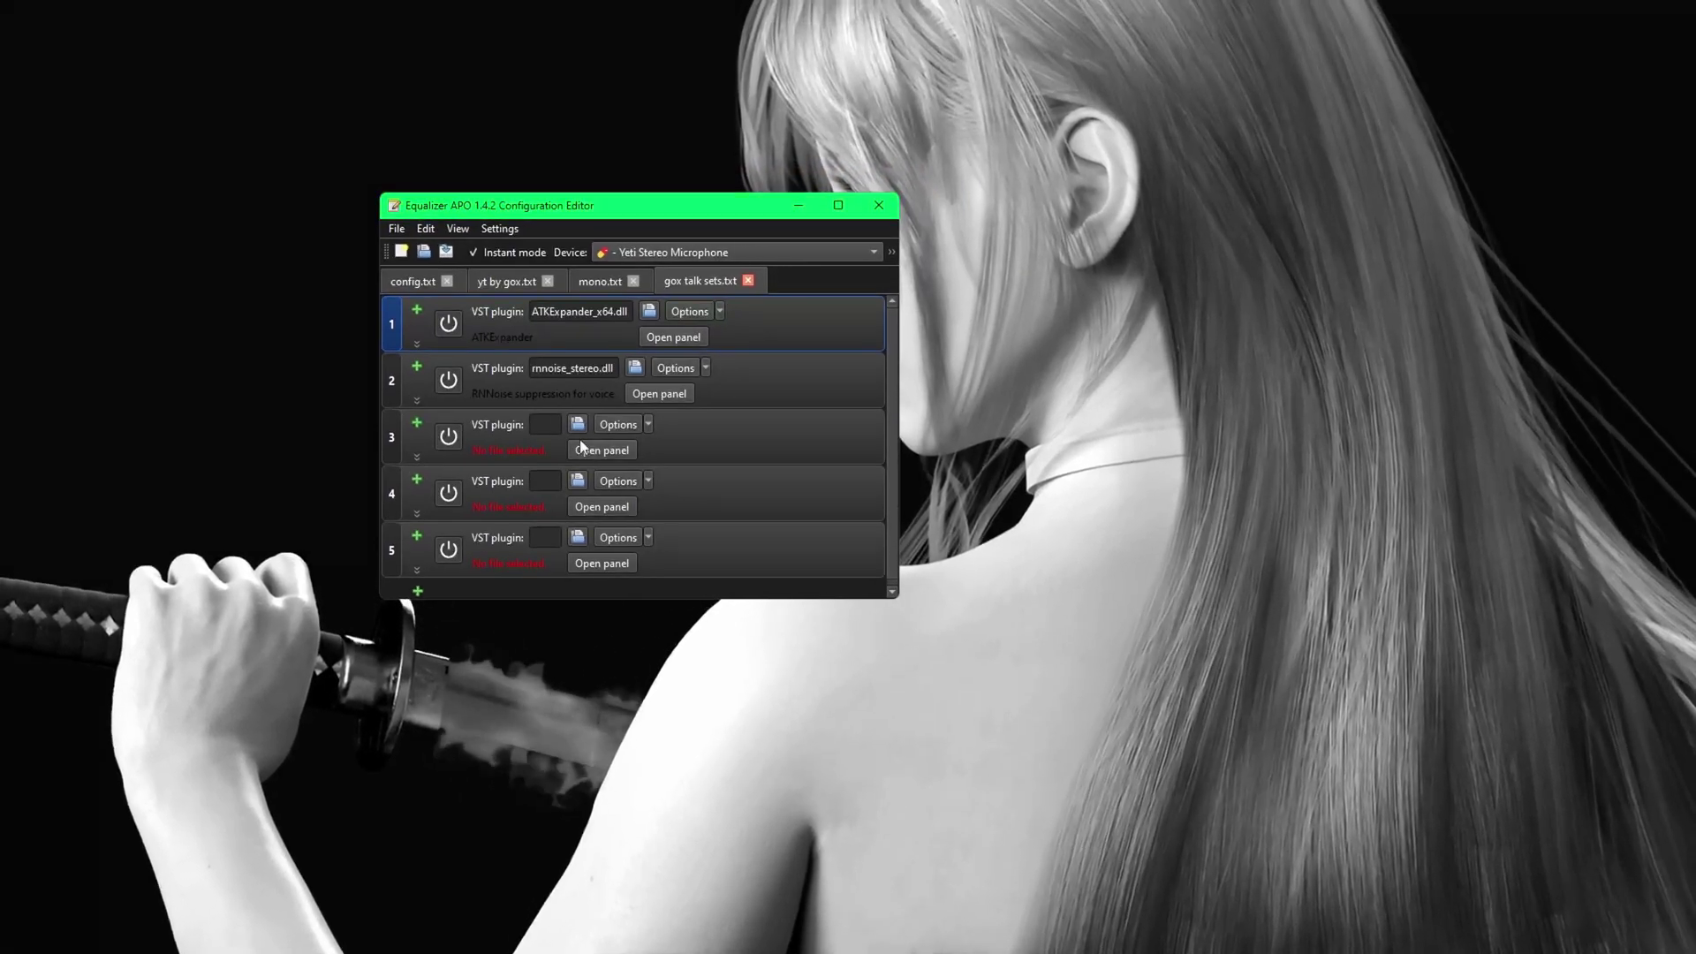
Load basiQ.dll into the third slot and SweetDrums_x64.dll into the fourth slot.
left_click(578, 424)
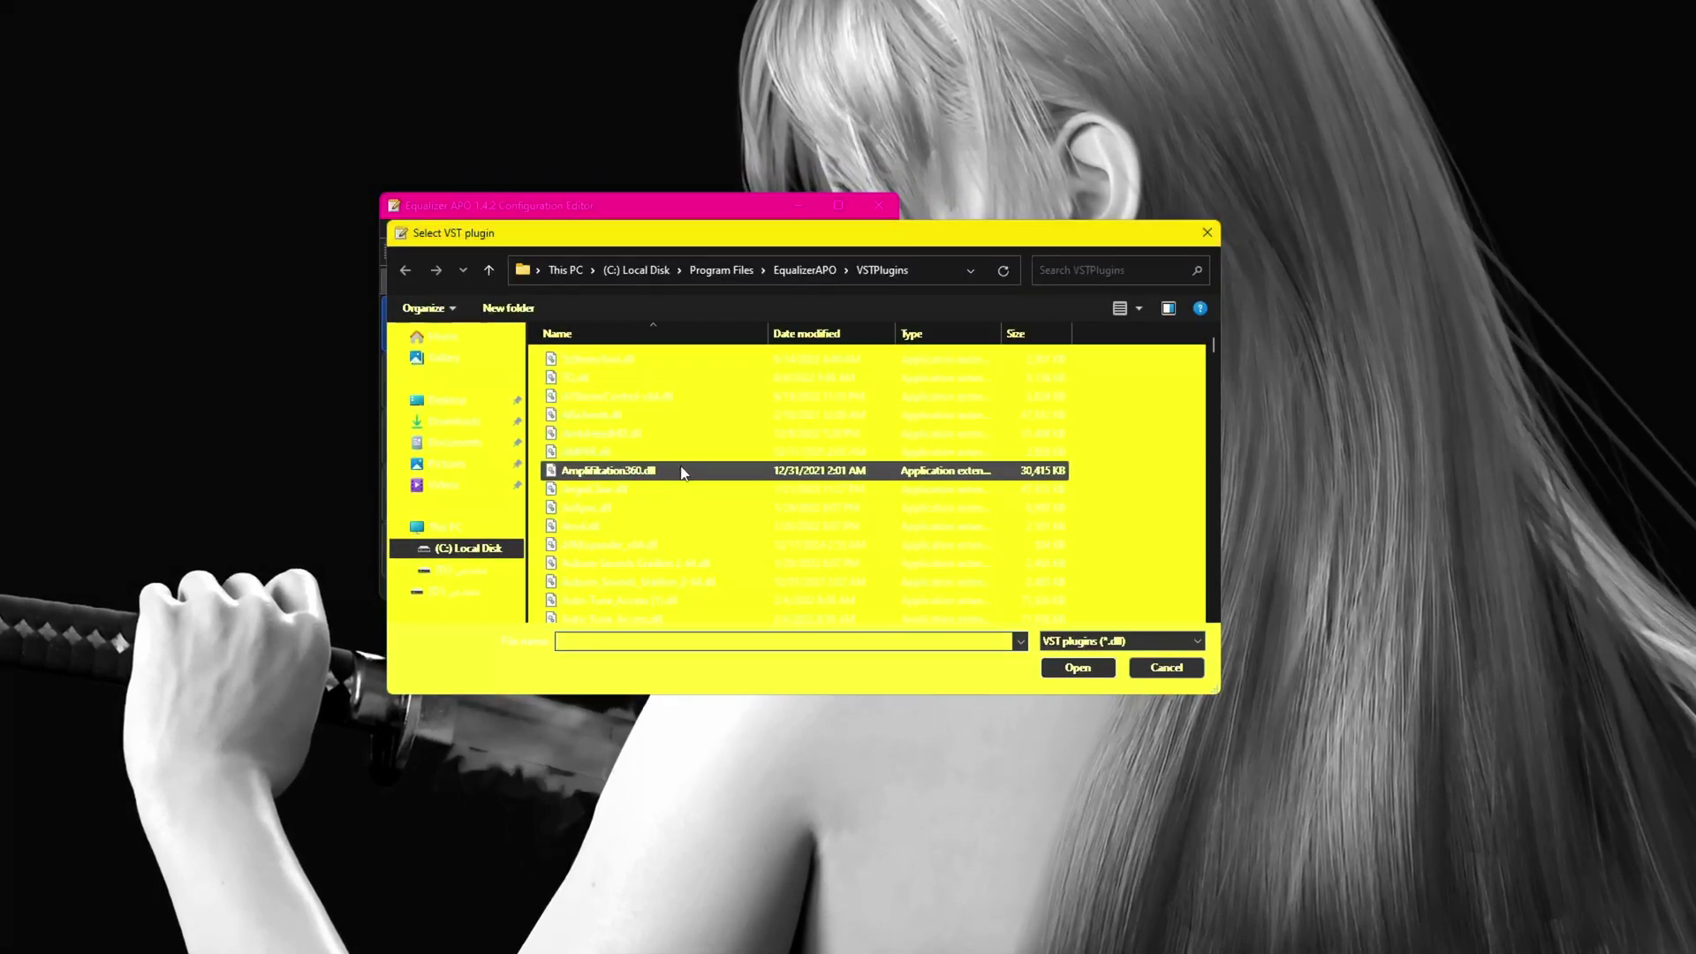
scroll(682, 471, "down", 3)
left_click(602, 373)
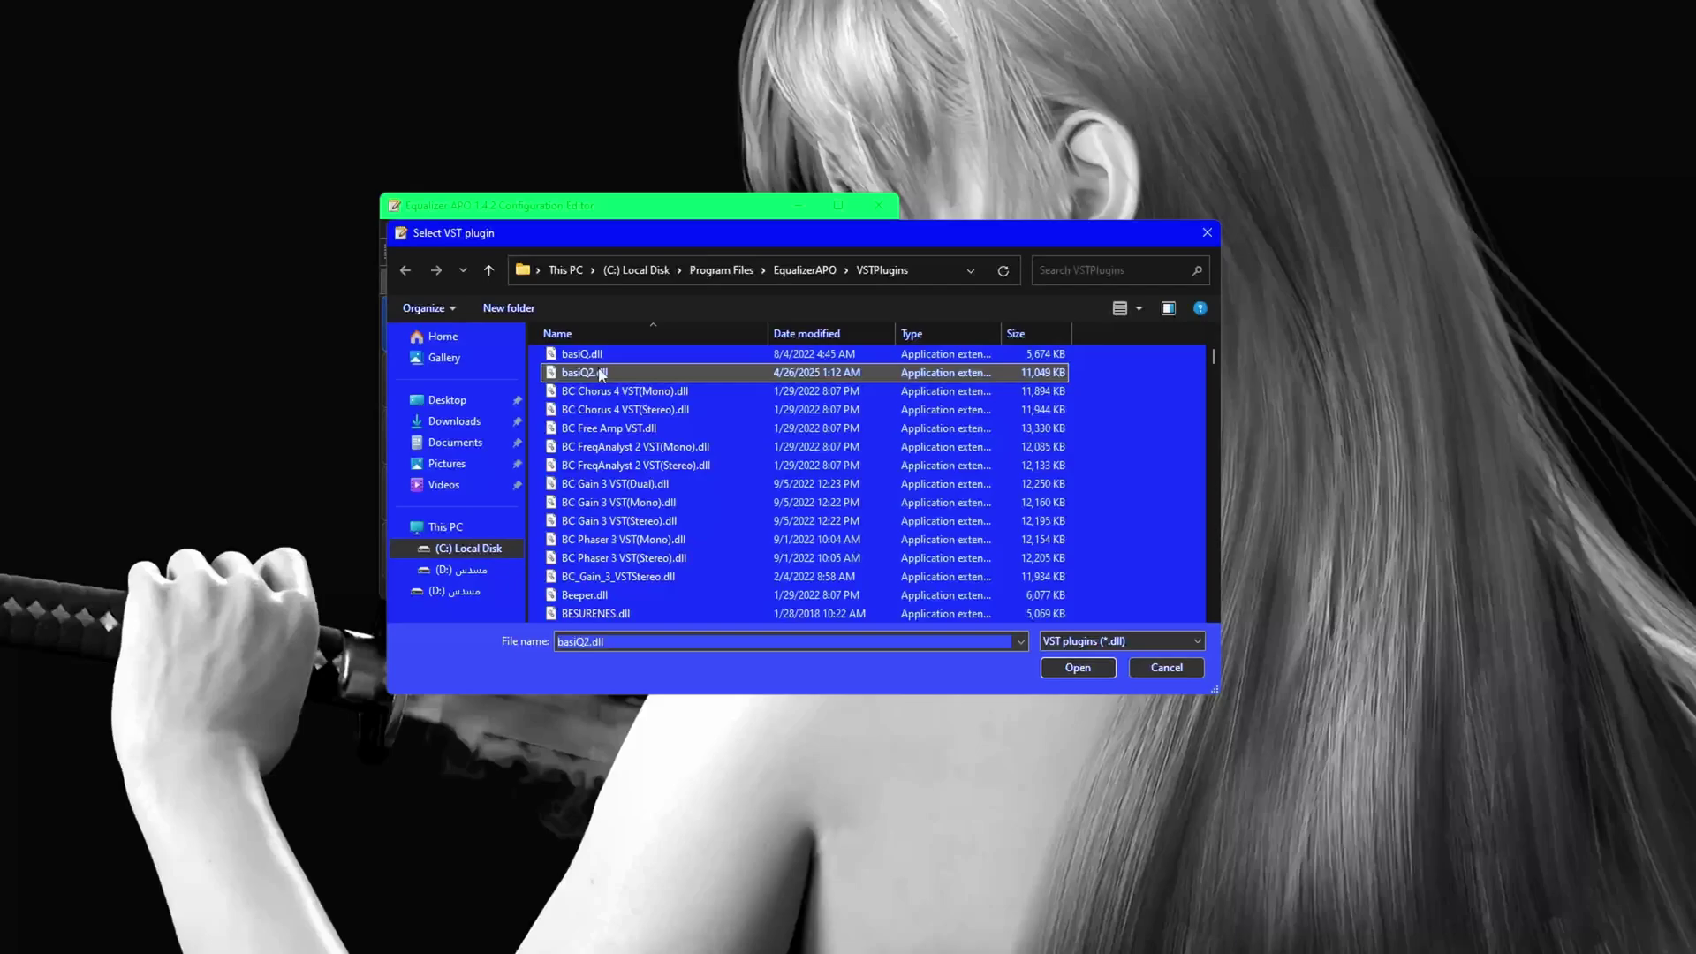
left_click(1077, 666)
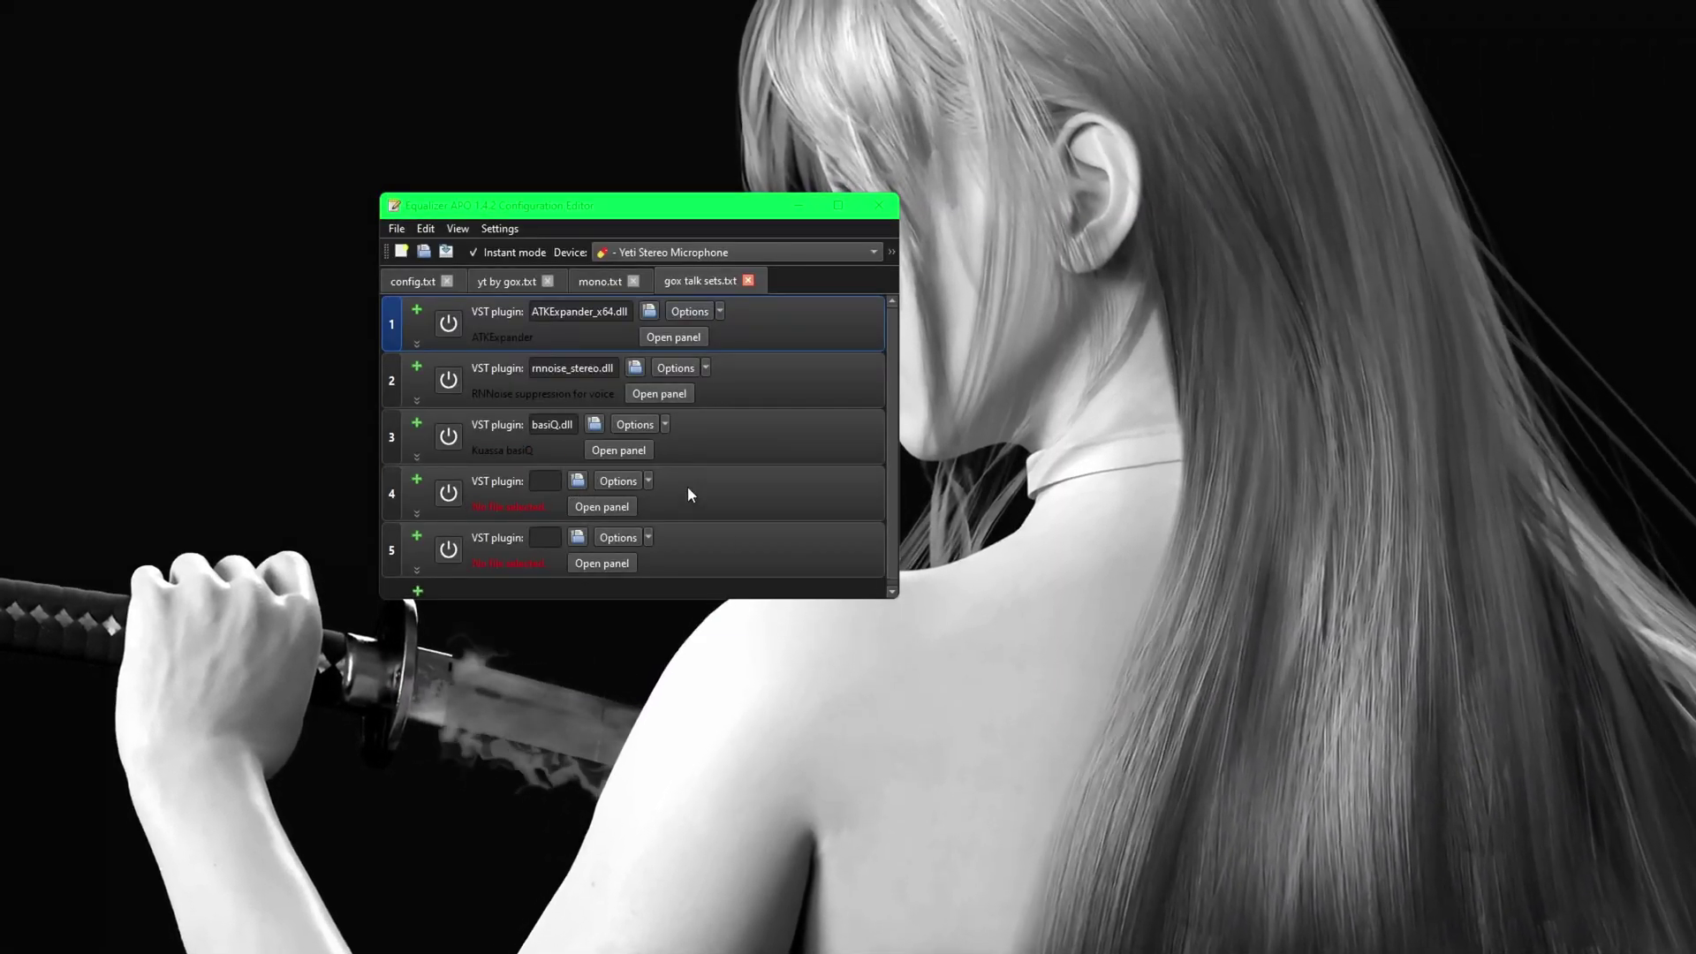
left_click(579, 481)
left_click(782, 641)
type("sw")
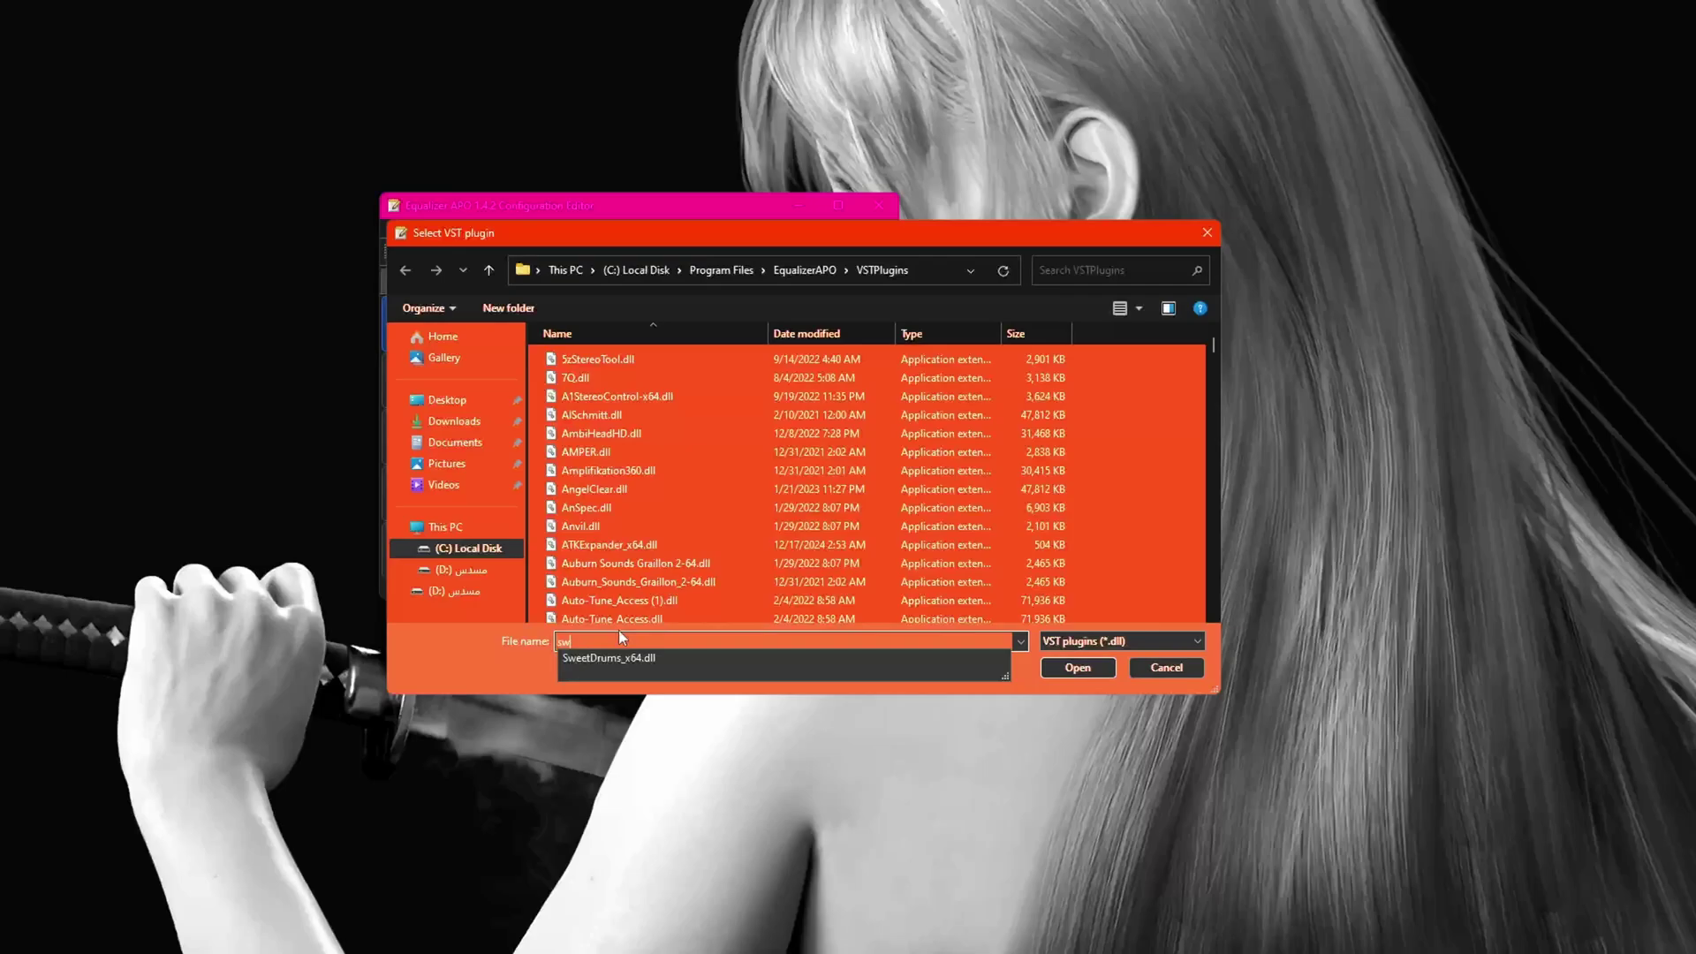
left_click(1060, 666)
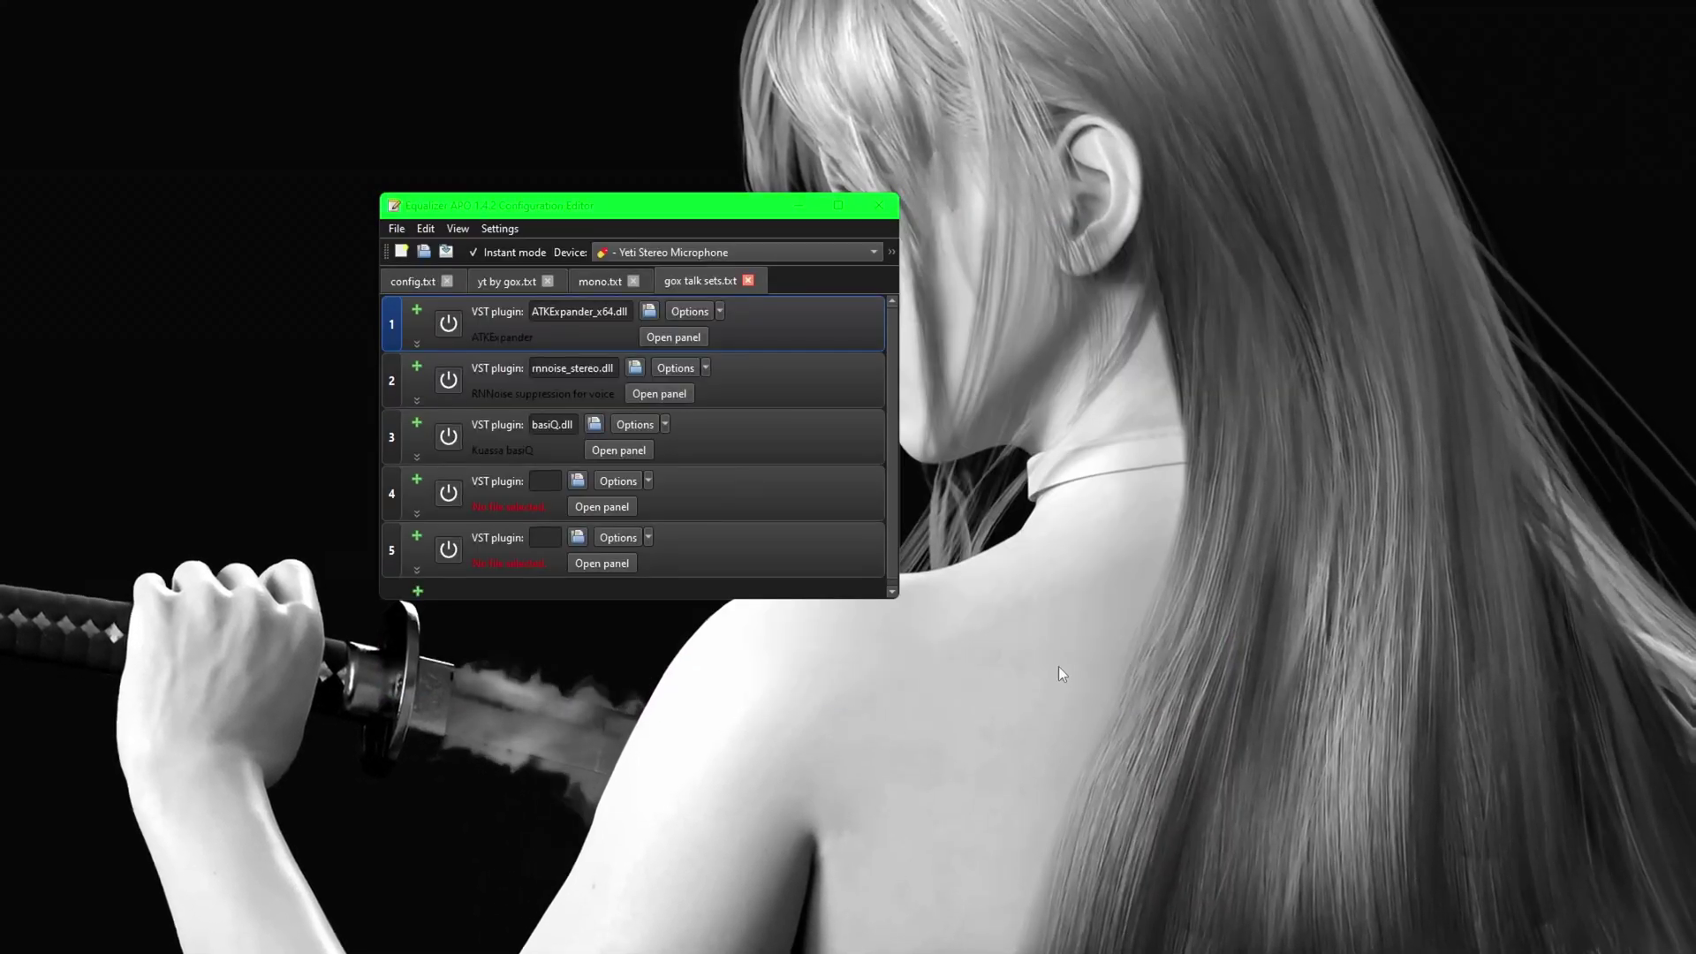
left_click(434, 565)
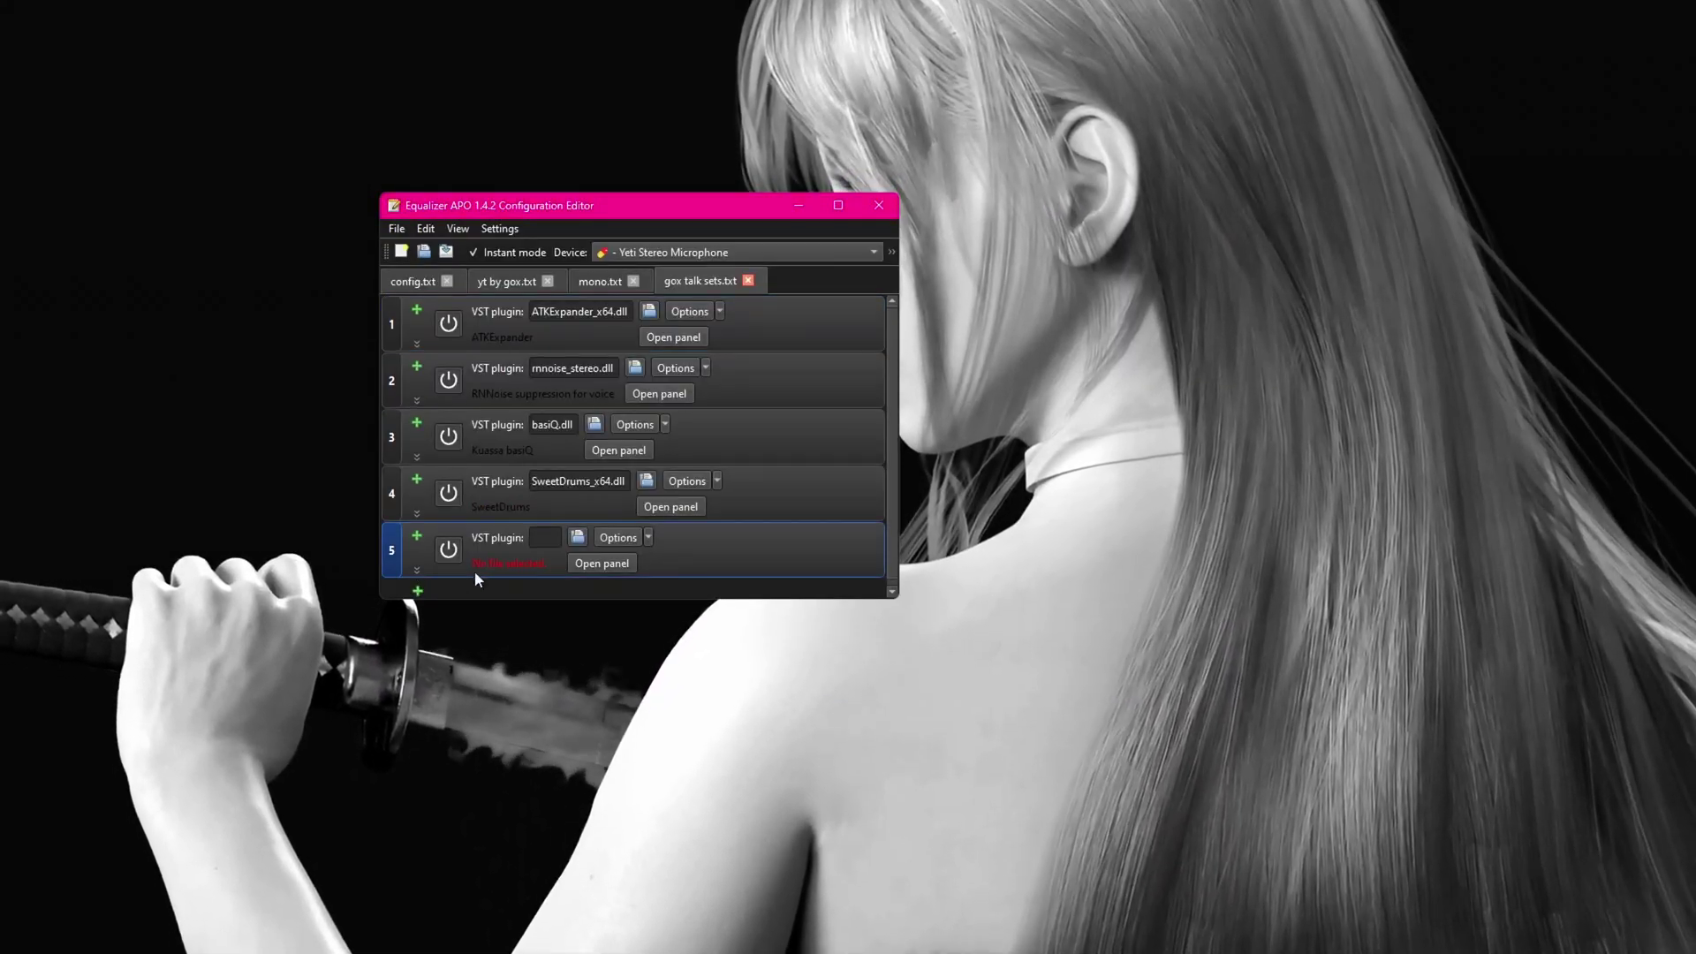
Delete the empty fifth plugin slot and turn the SweetDrums plugin off.
right_click(475, 572)
left_click(514, 592)
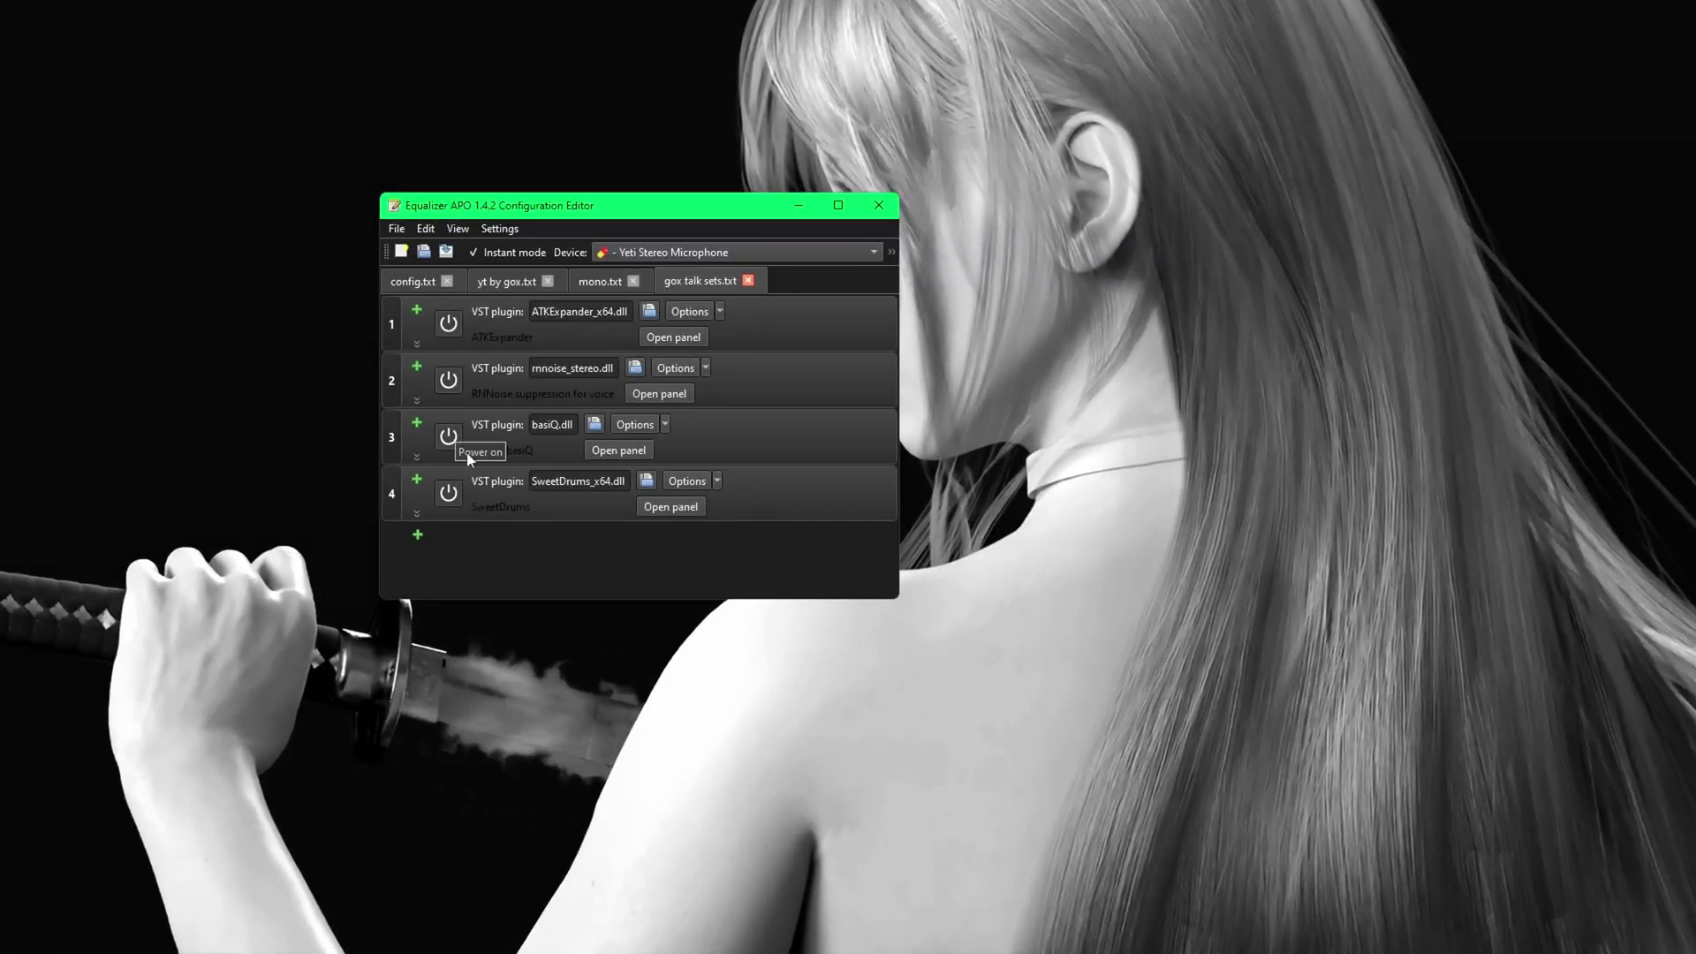
left_click(449, 493)
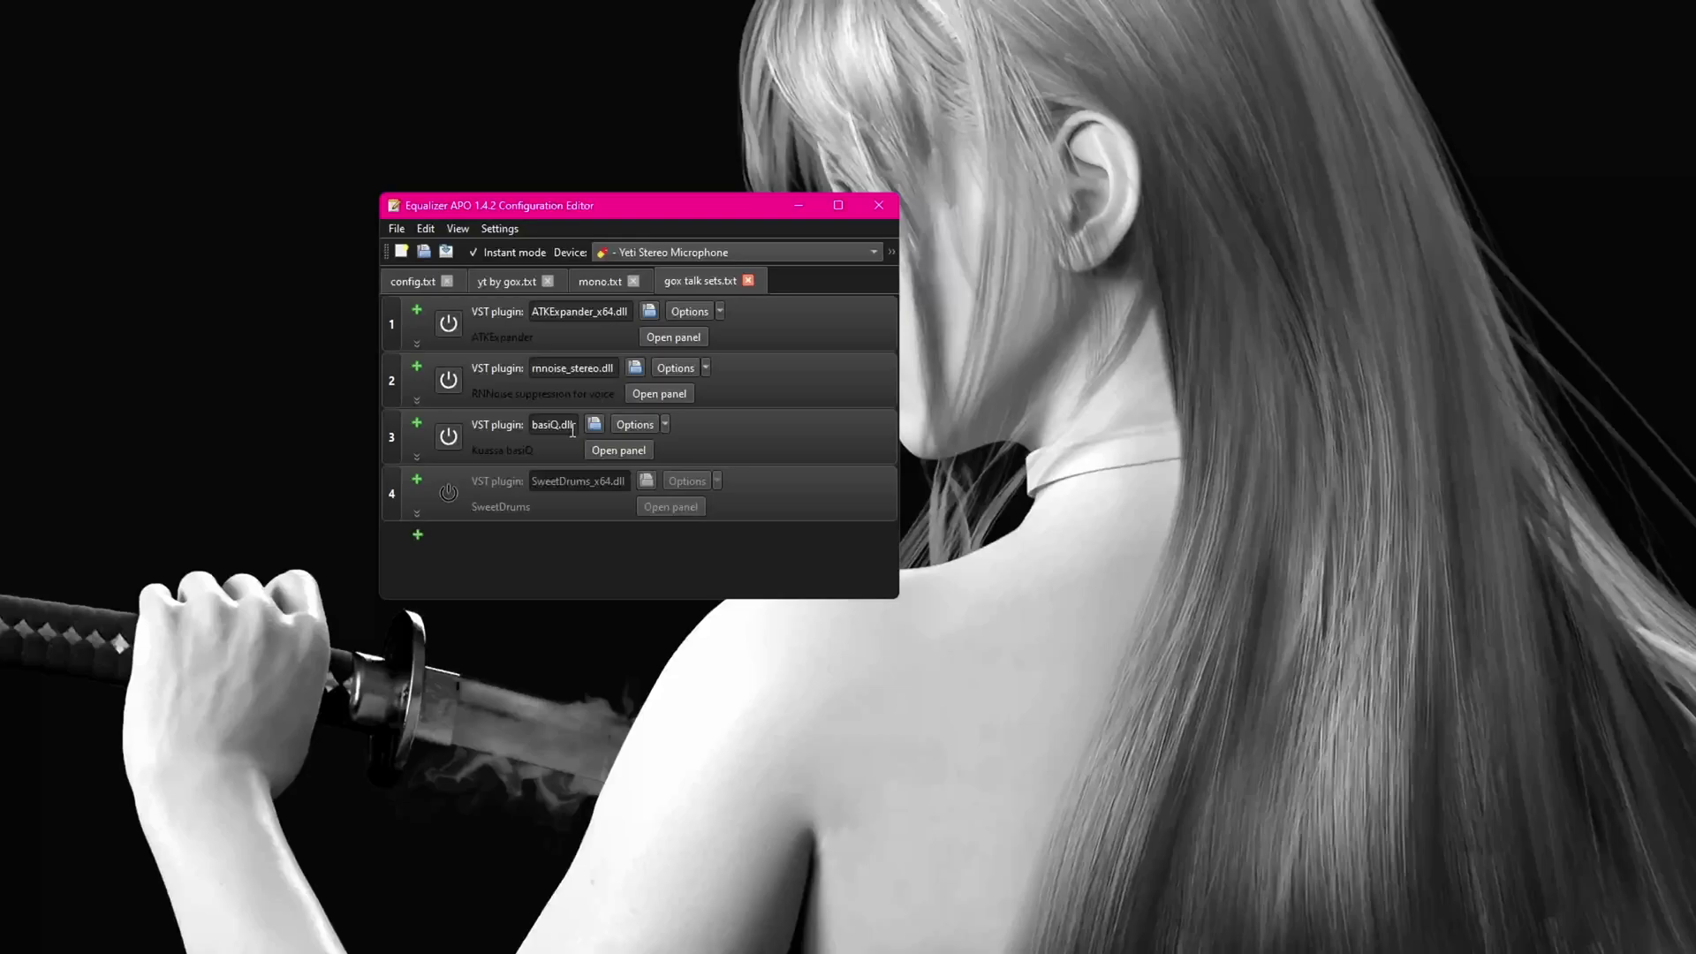
Open basiQ's settings panel and drag its MID knob down into negative values.
left_click(617, 451)
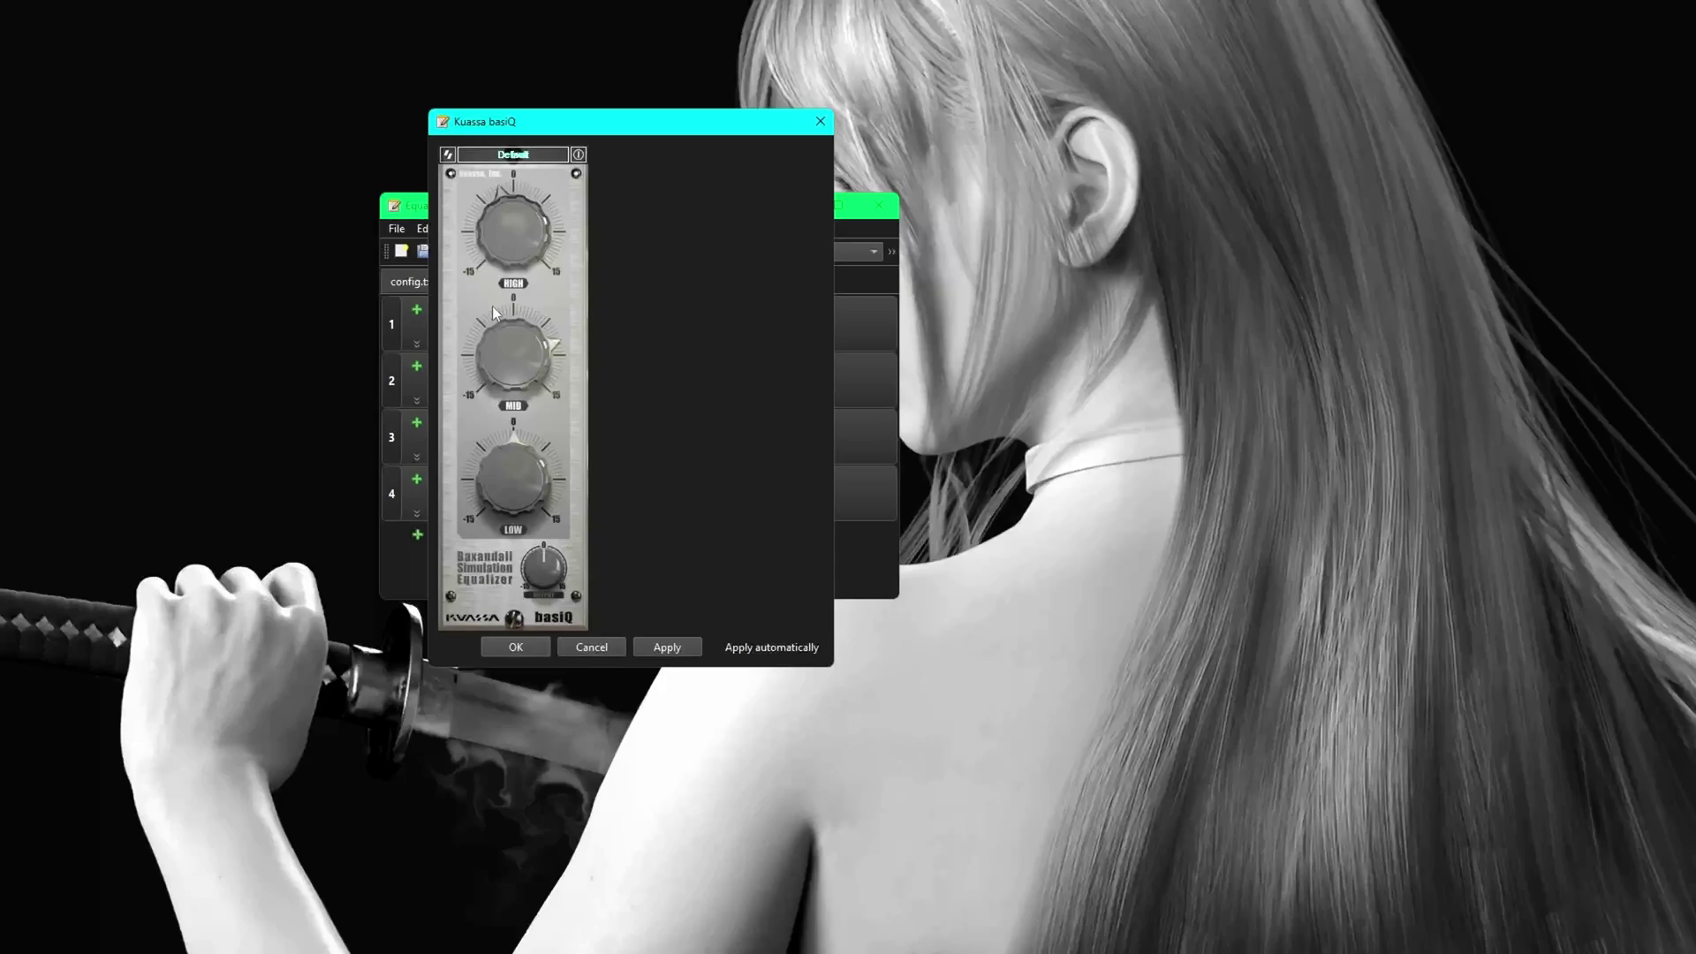
left_click_drag(492, 309, 503, 449)
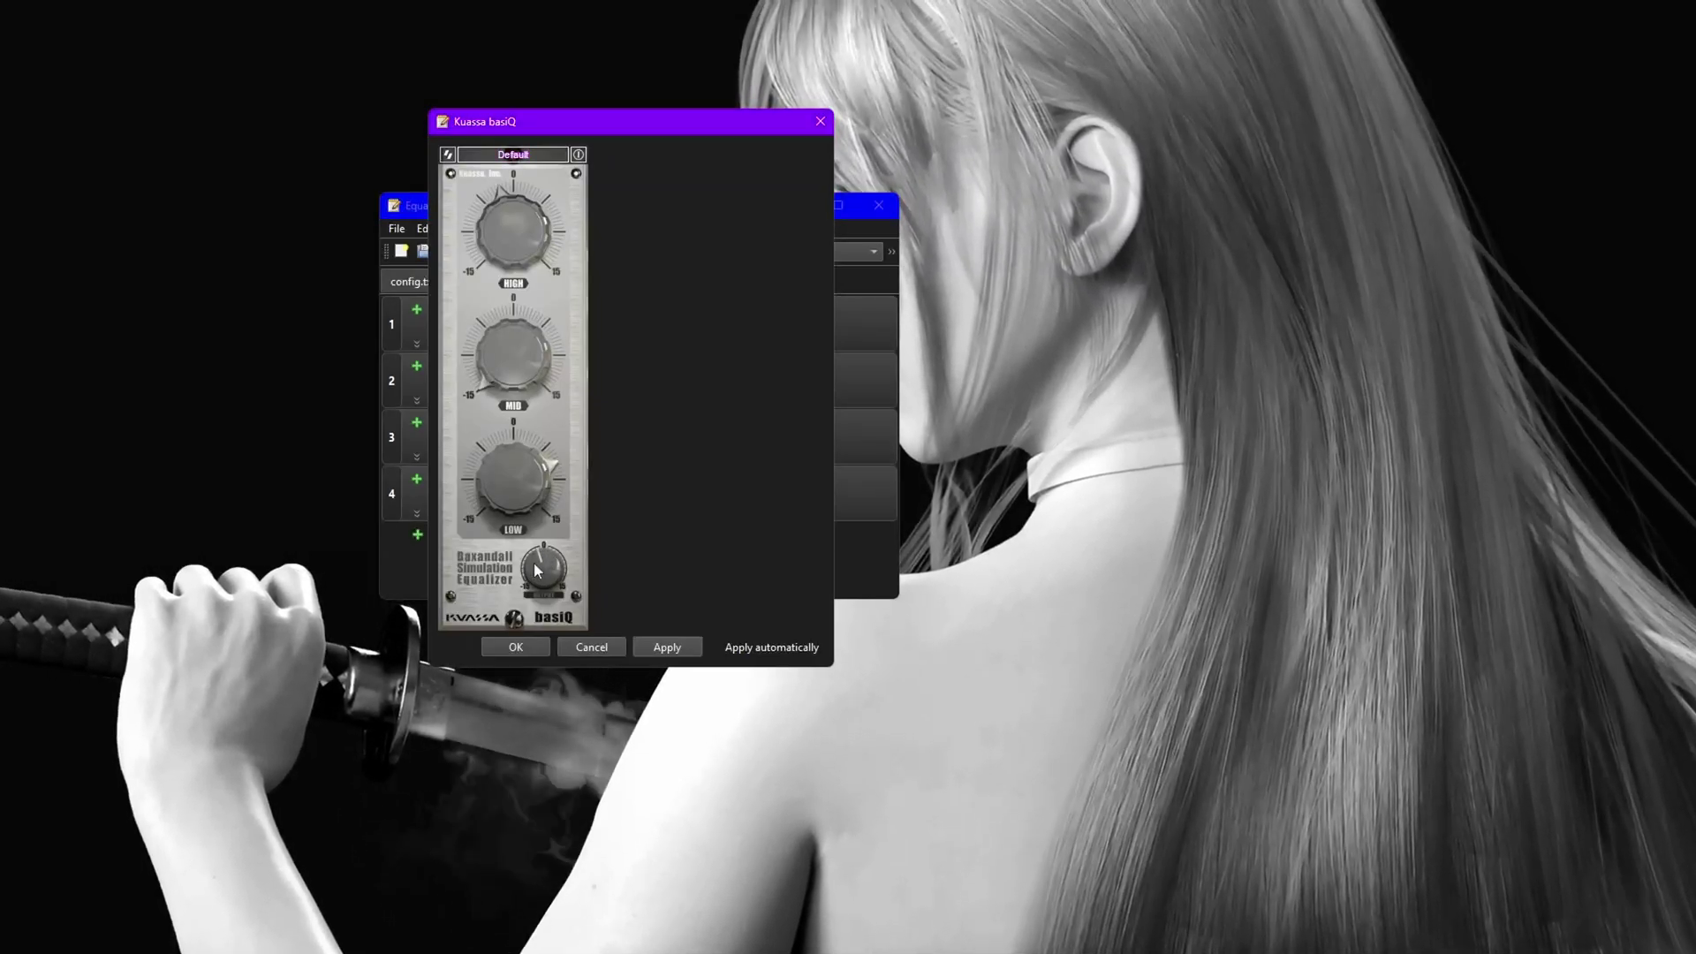
Close the basiQ settings, switch basiQ off and SweetDrums back on.
left_click(666, 650)
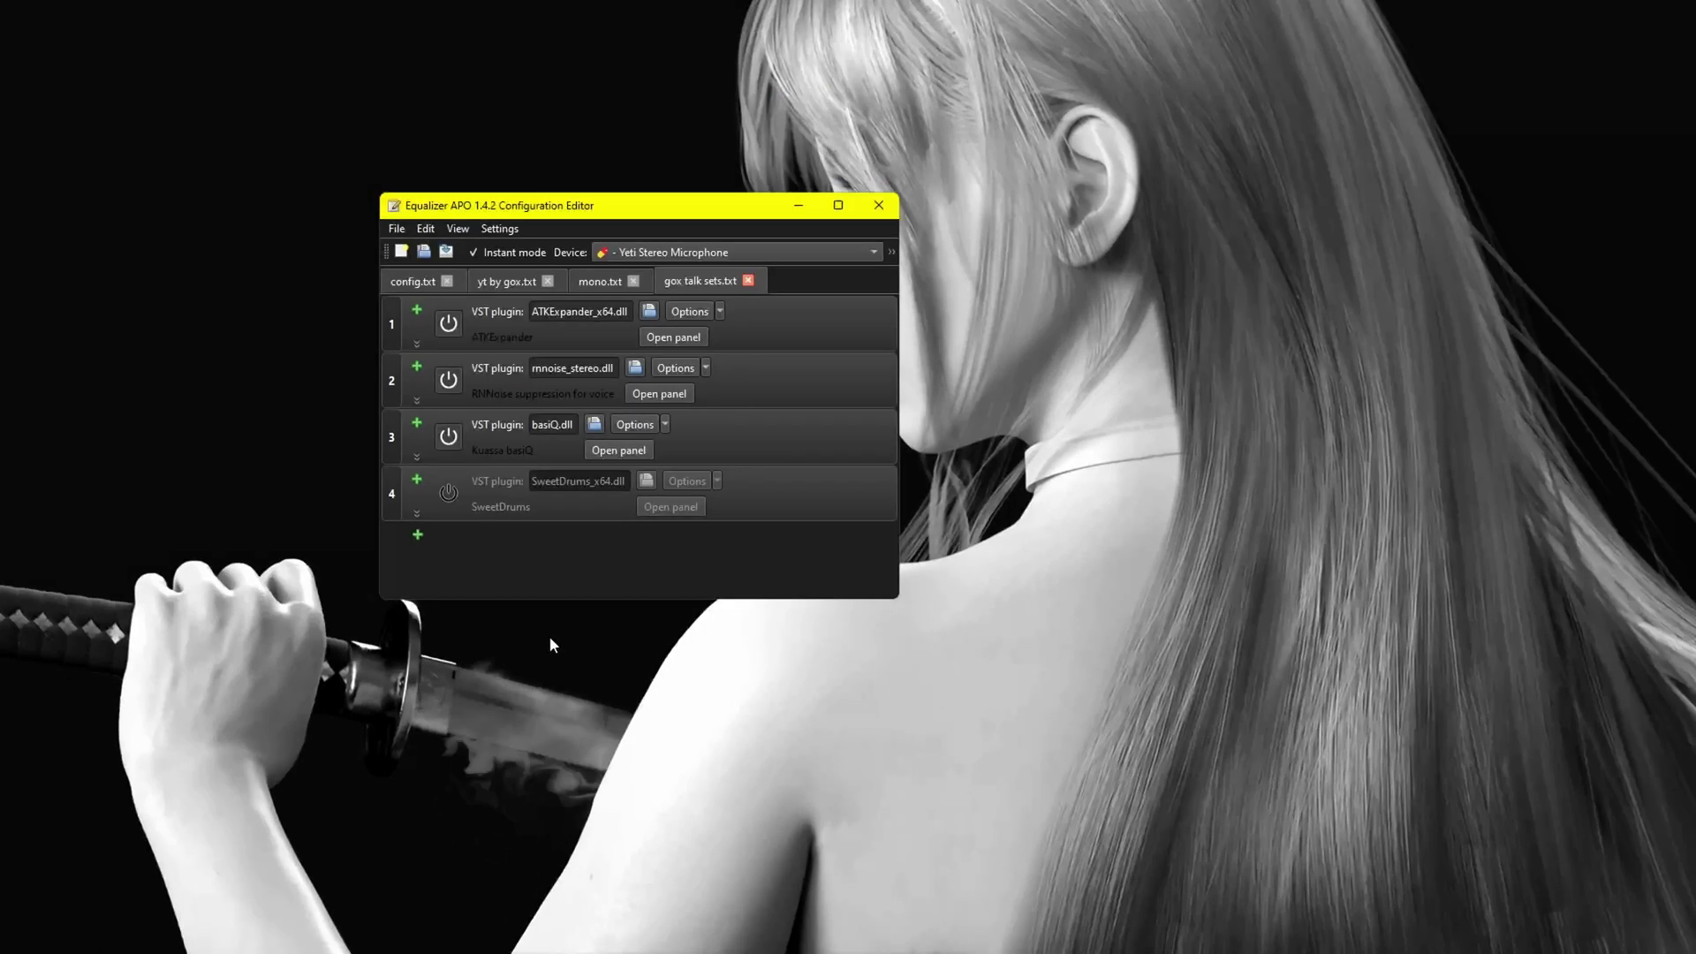
left_click(449, 437)
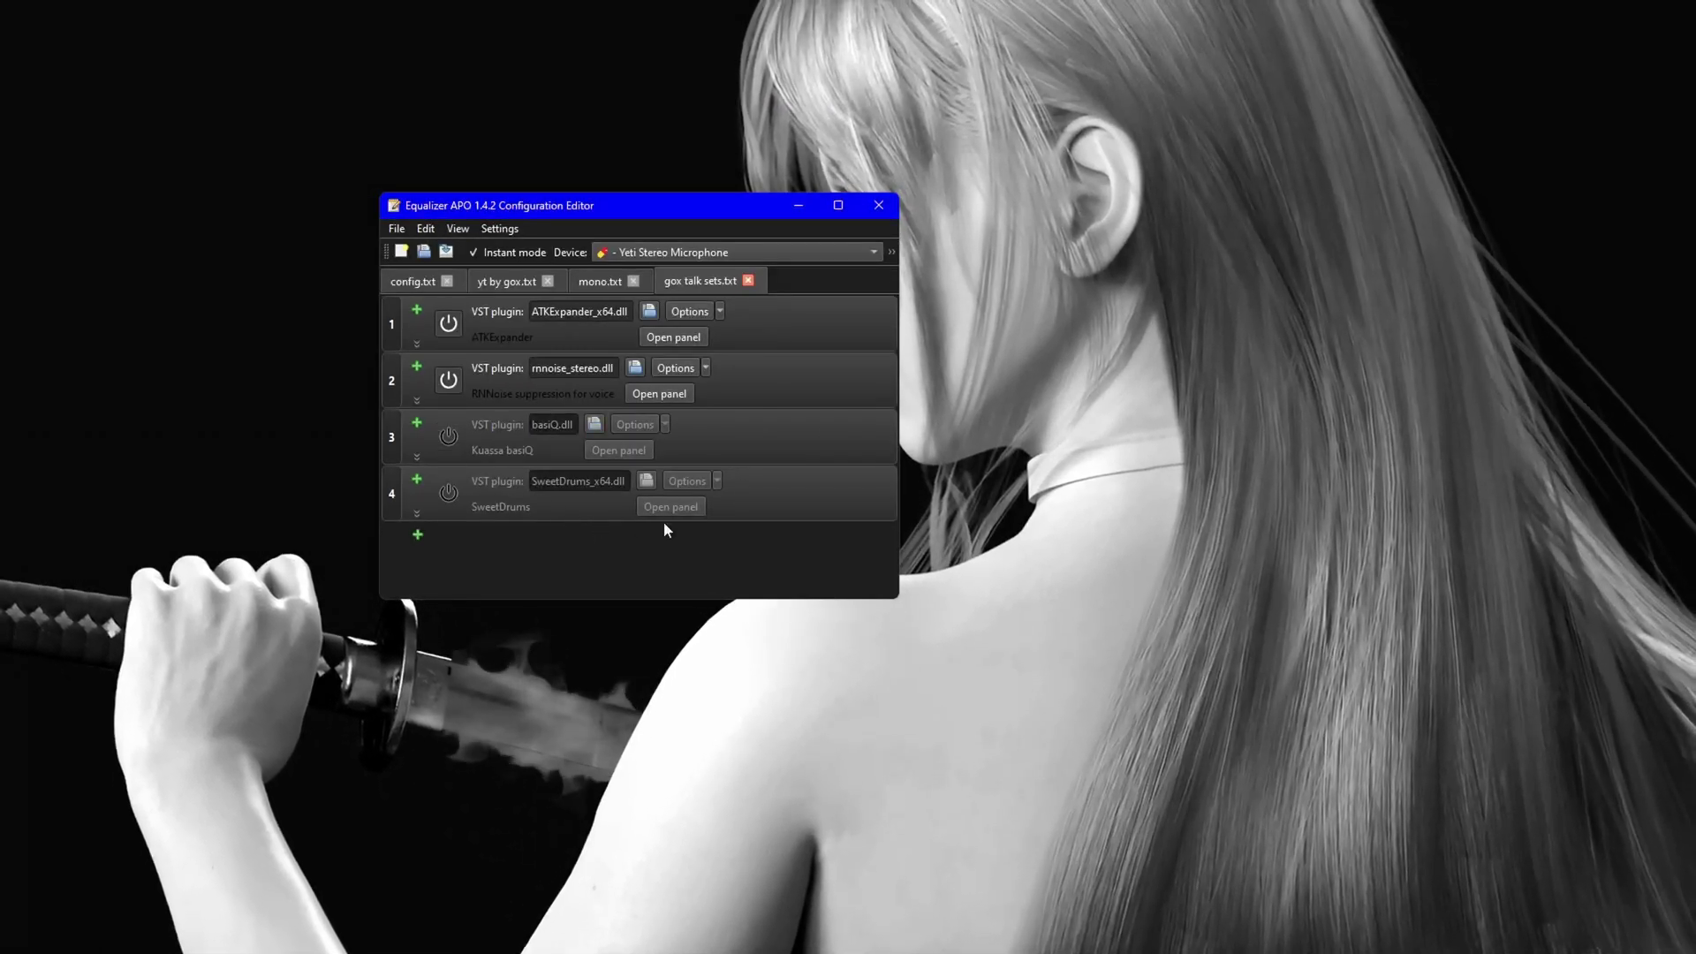
left_click(449, 493)
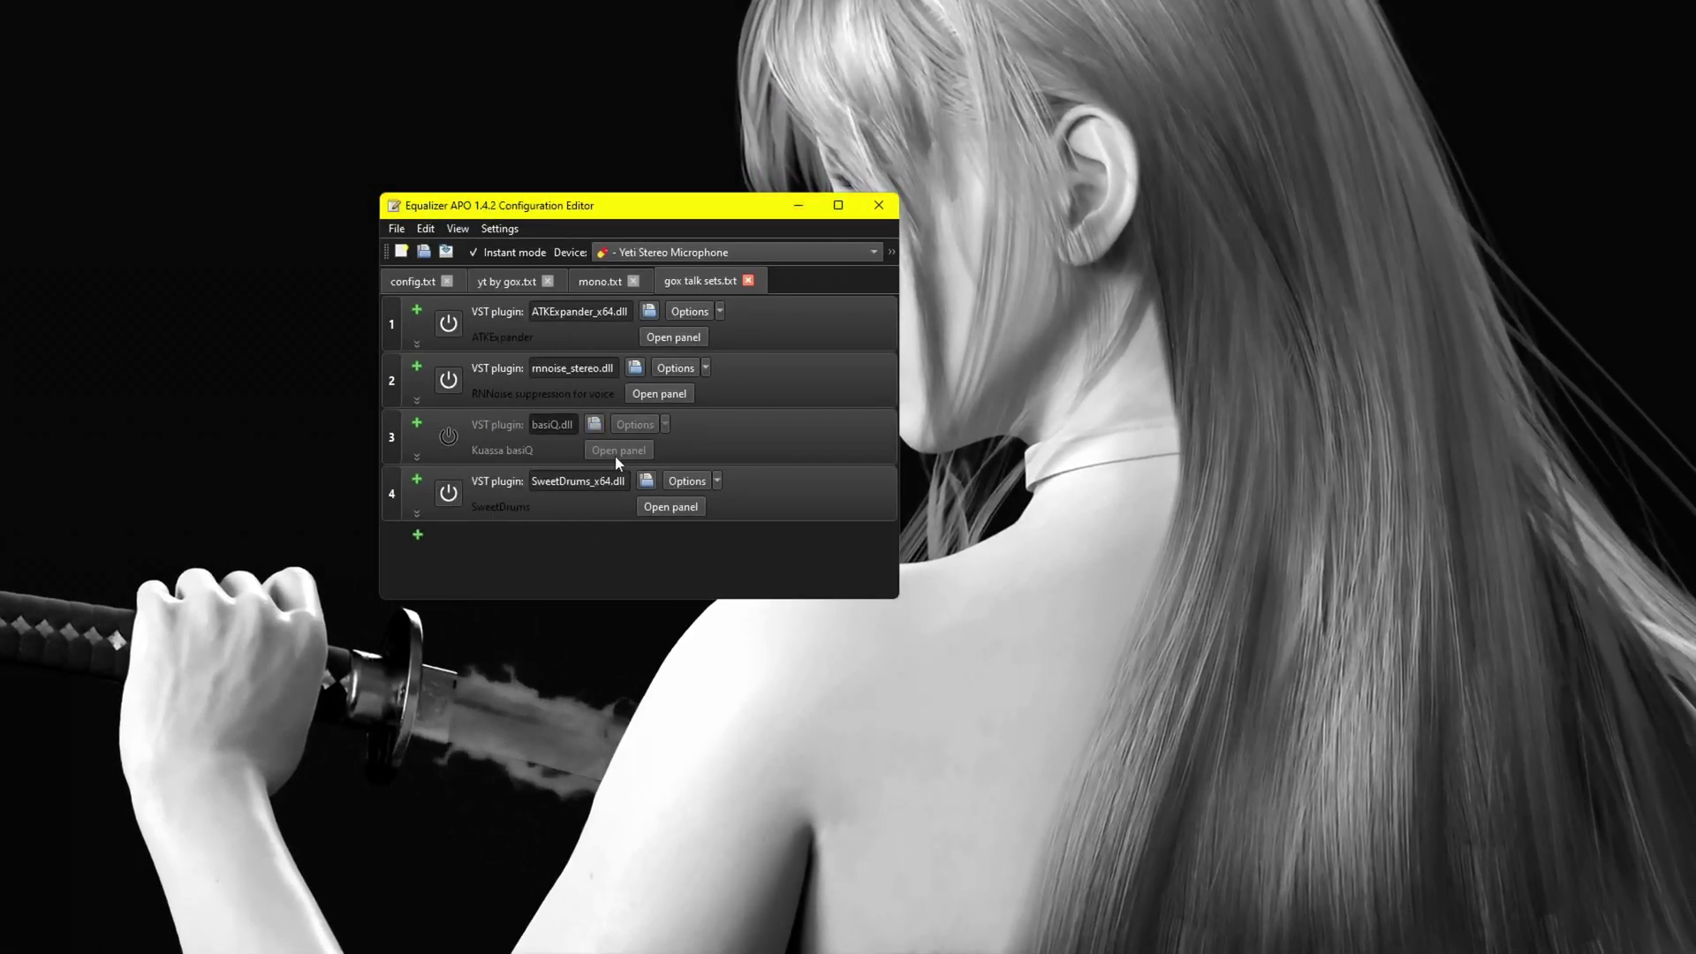
Set SweetDrums output to about -1.5 dB and process amount to 27%.
left_click(669, 507)
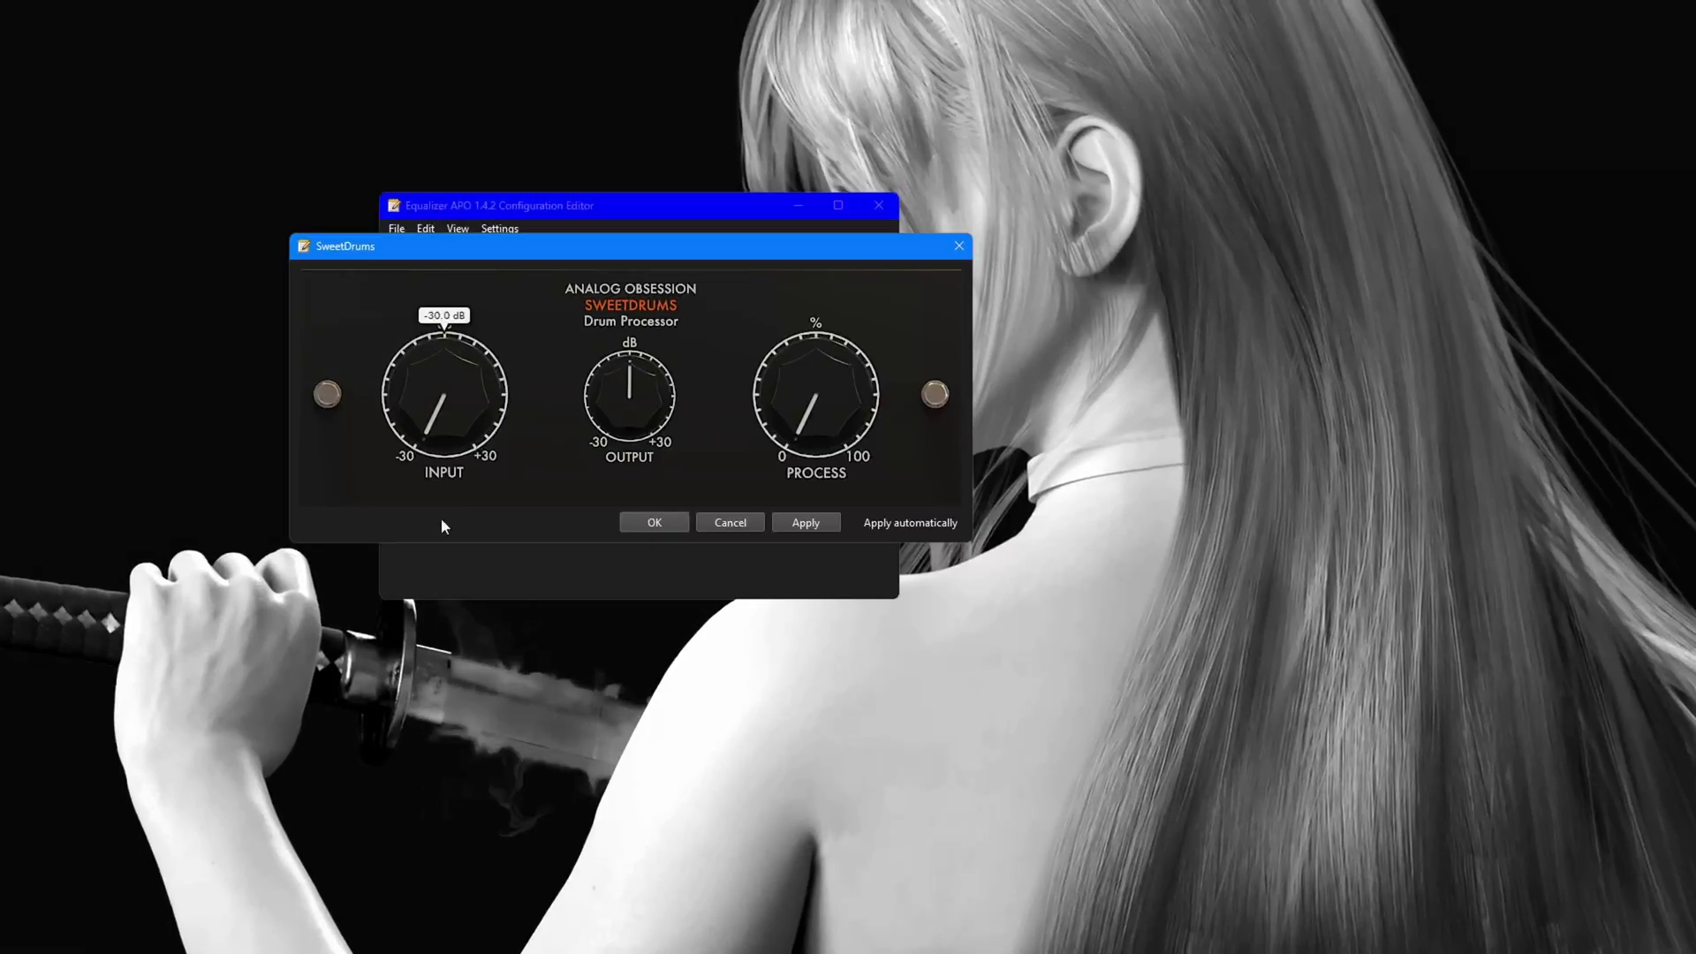
mouse_move(630, 389)
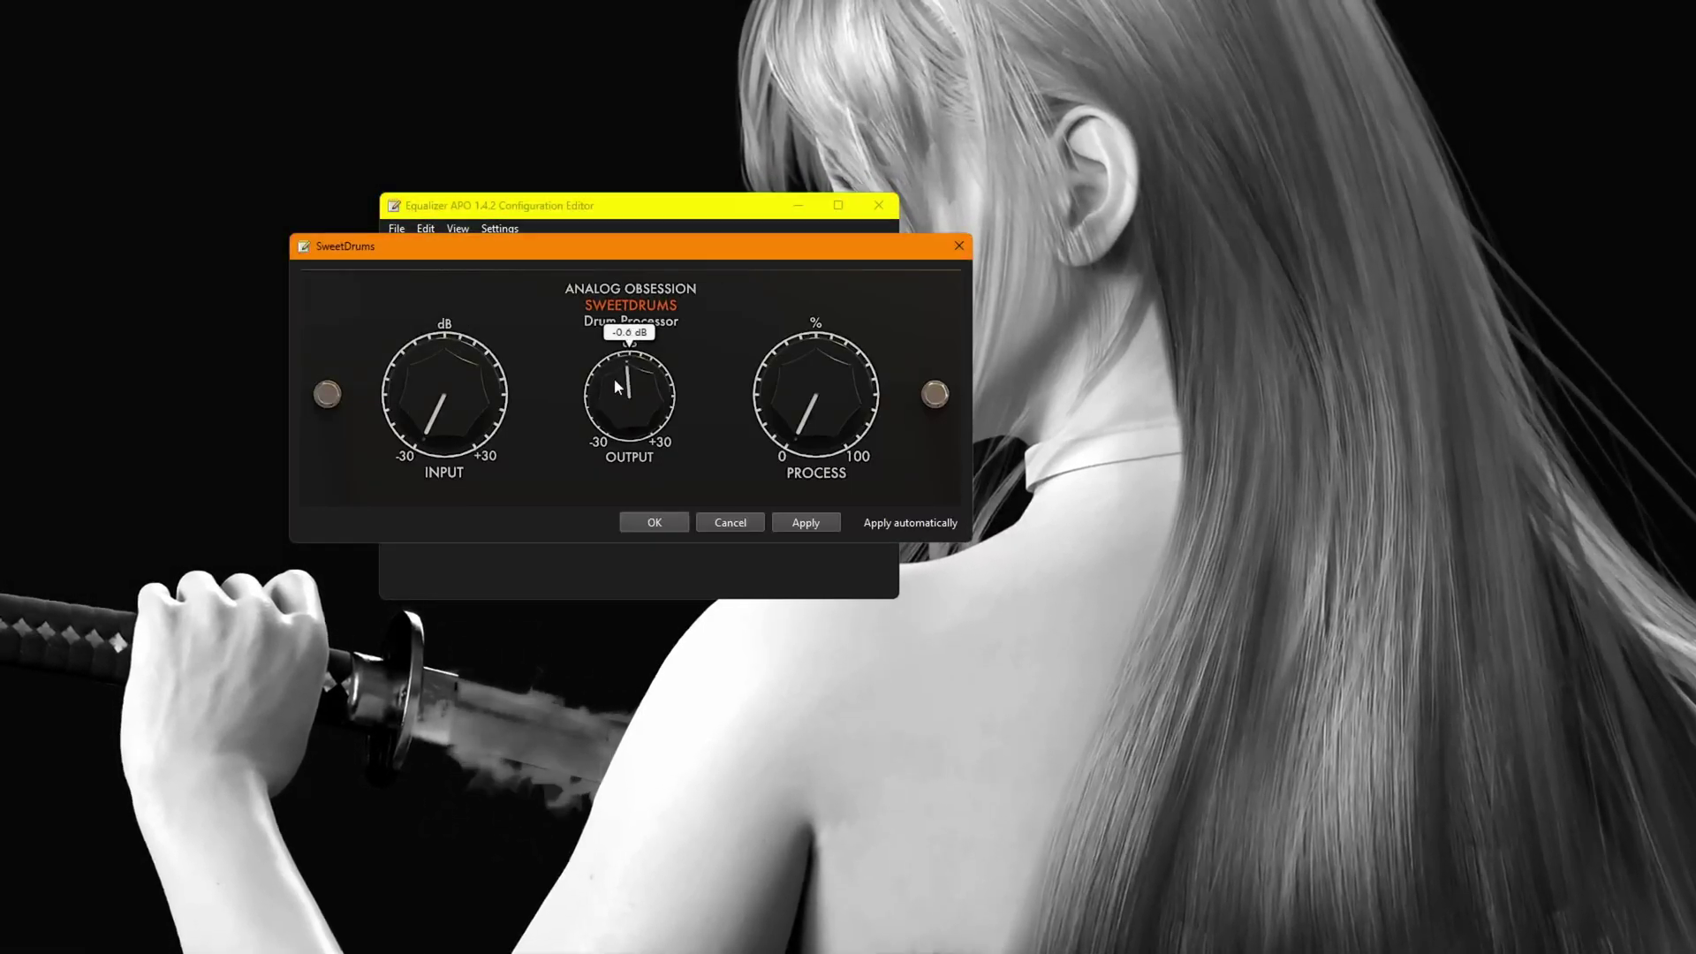
left_click_drag(617, 382, 614, 387)
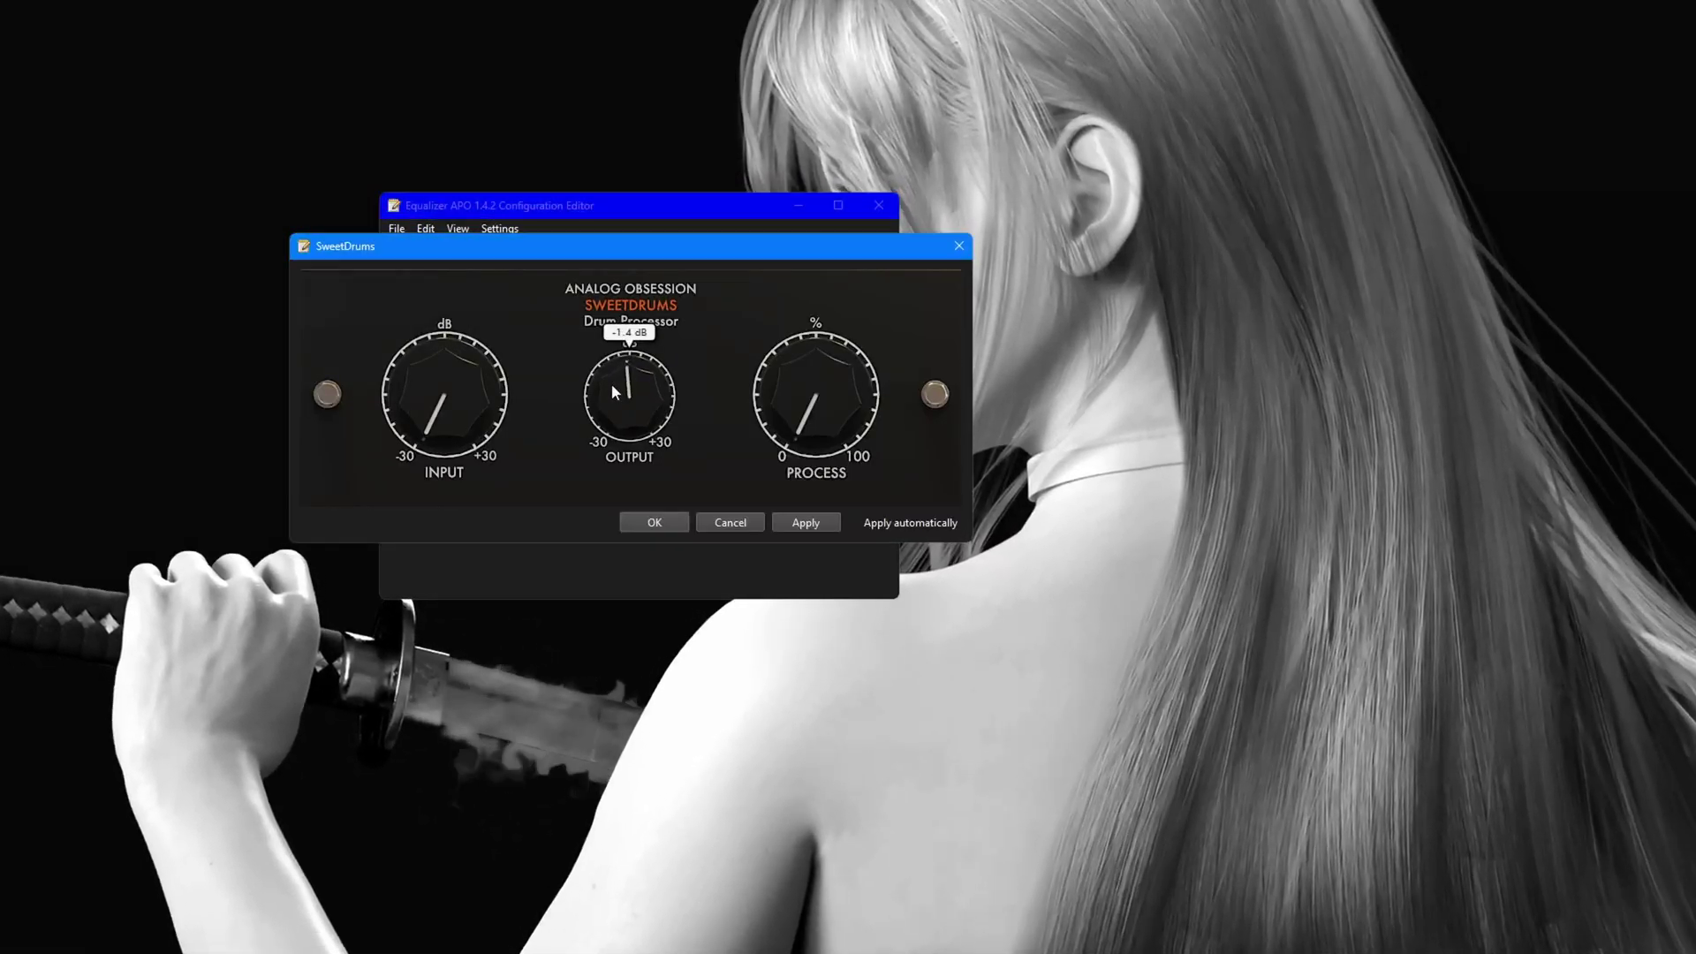
mouse_move(813, 388)
left_mouse_down()
mouse_move(812, 404)
mouse_move(800, 378)
left_mouse_up()
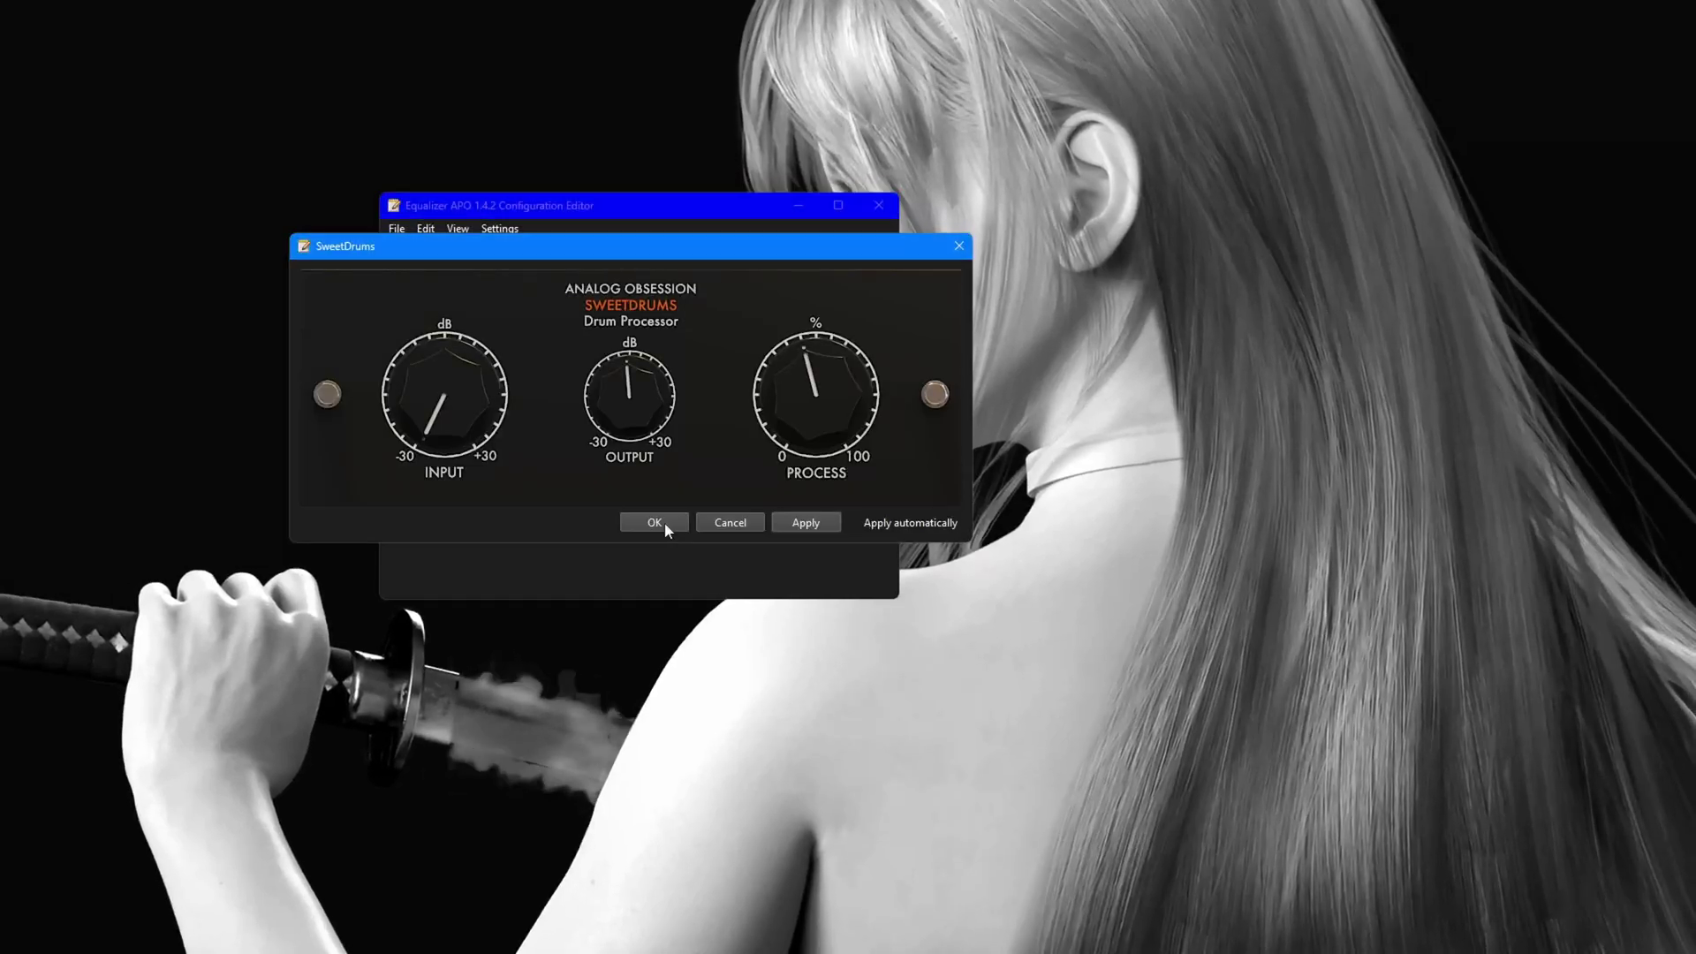
left_click(663, 522)
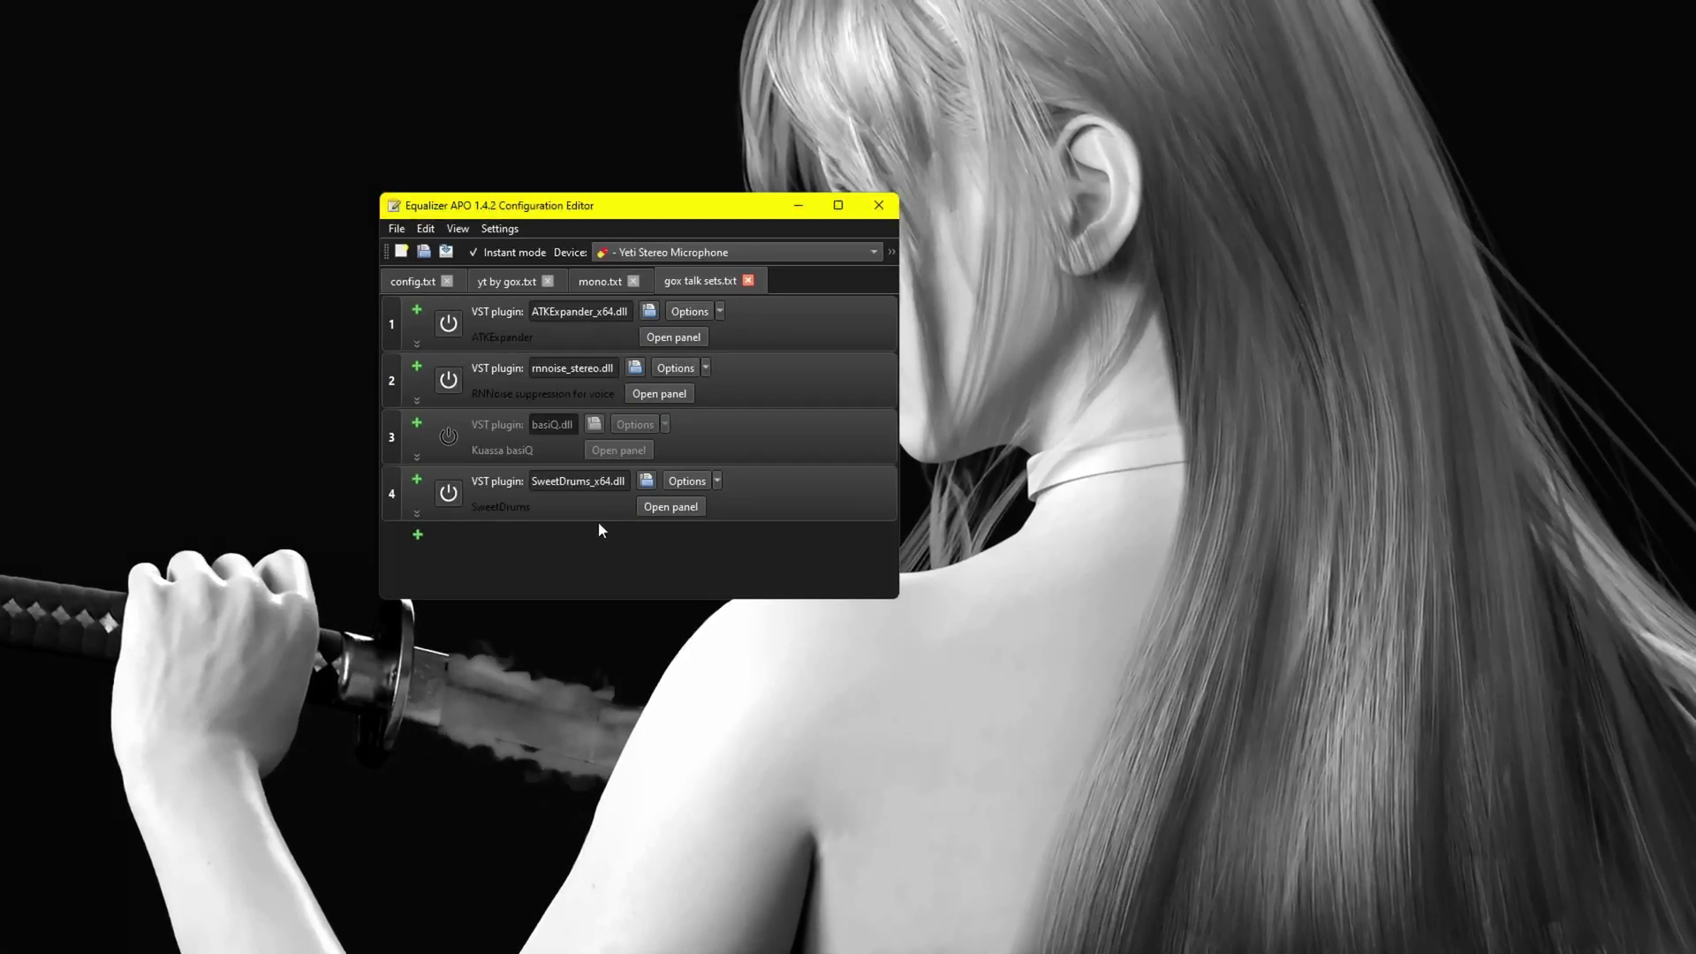
left_click(448, 491)
left_click(448, 435)
left_click(451, 491)
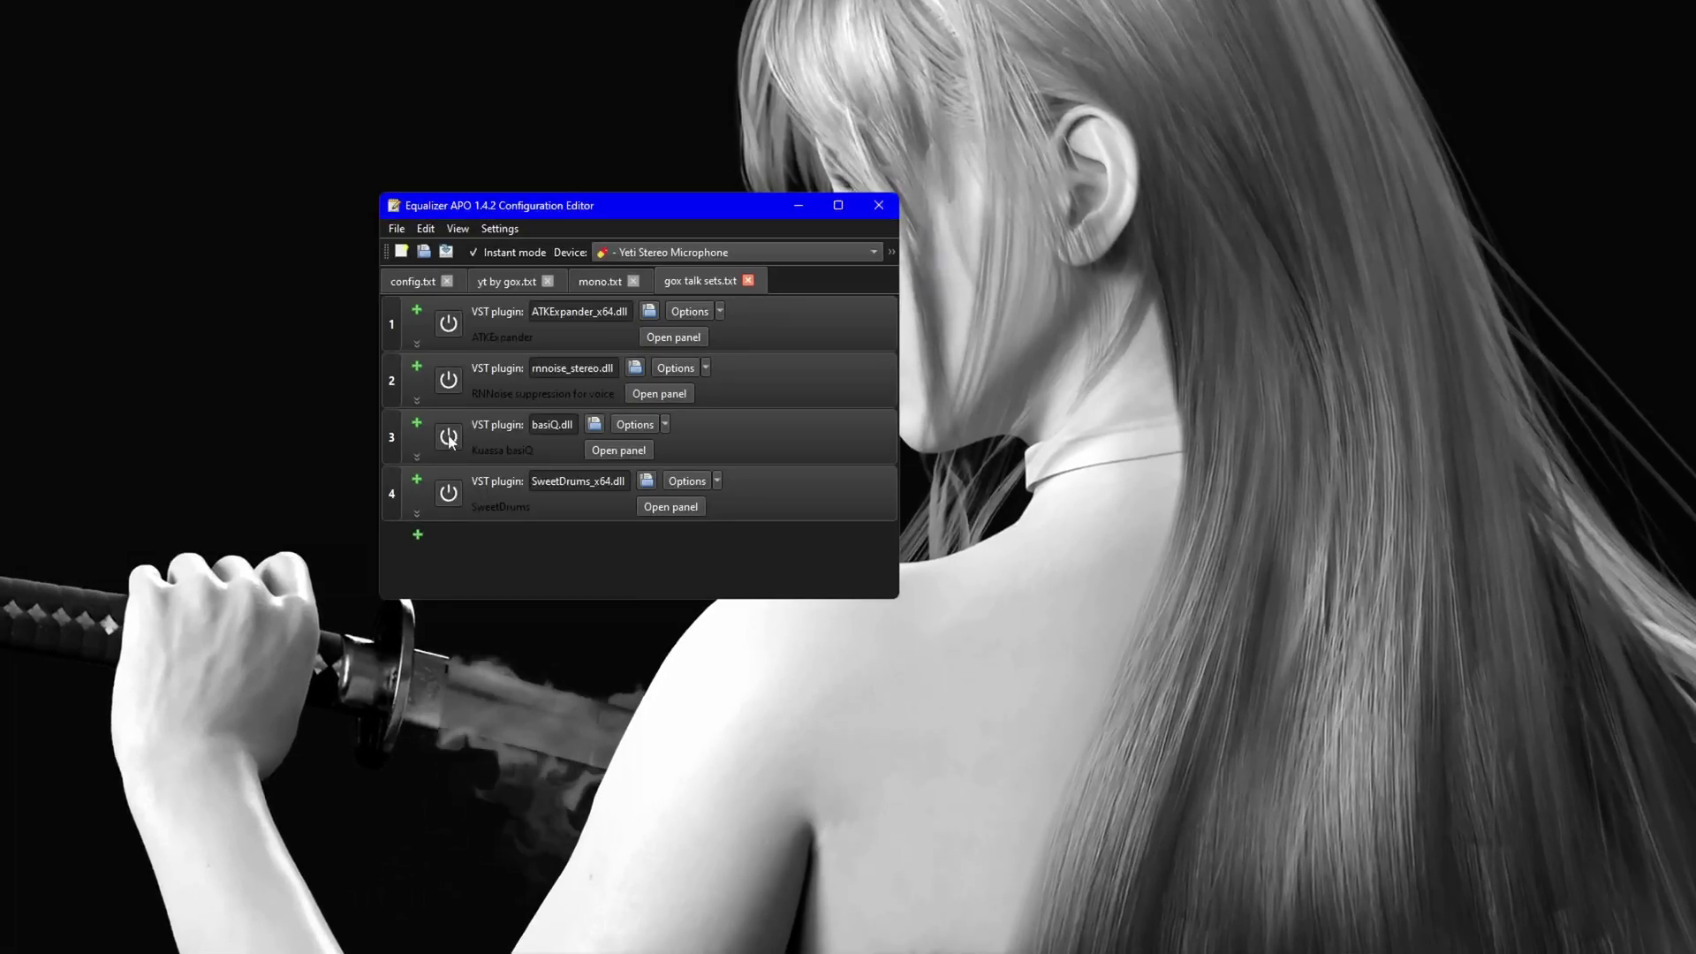
left_click(447, 434)
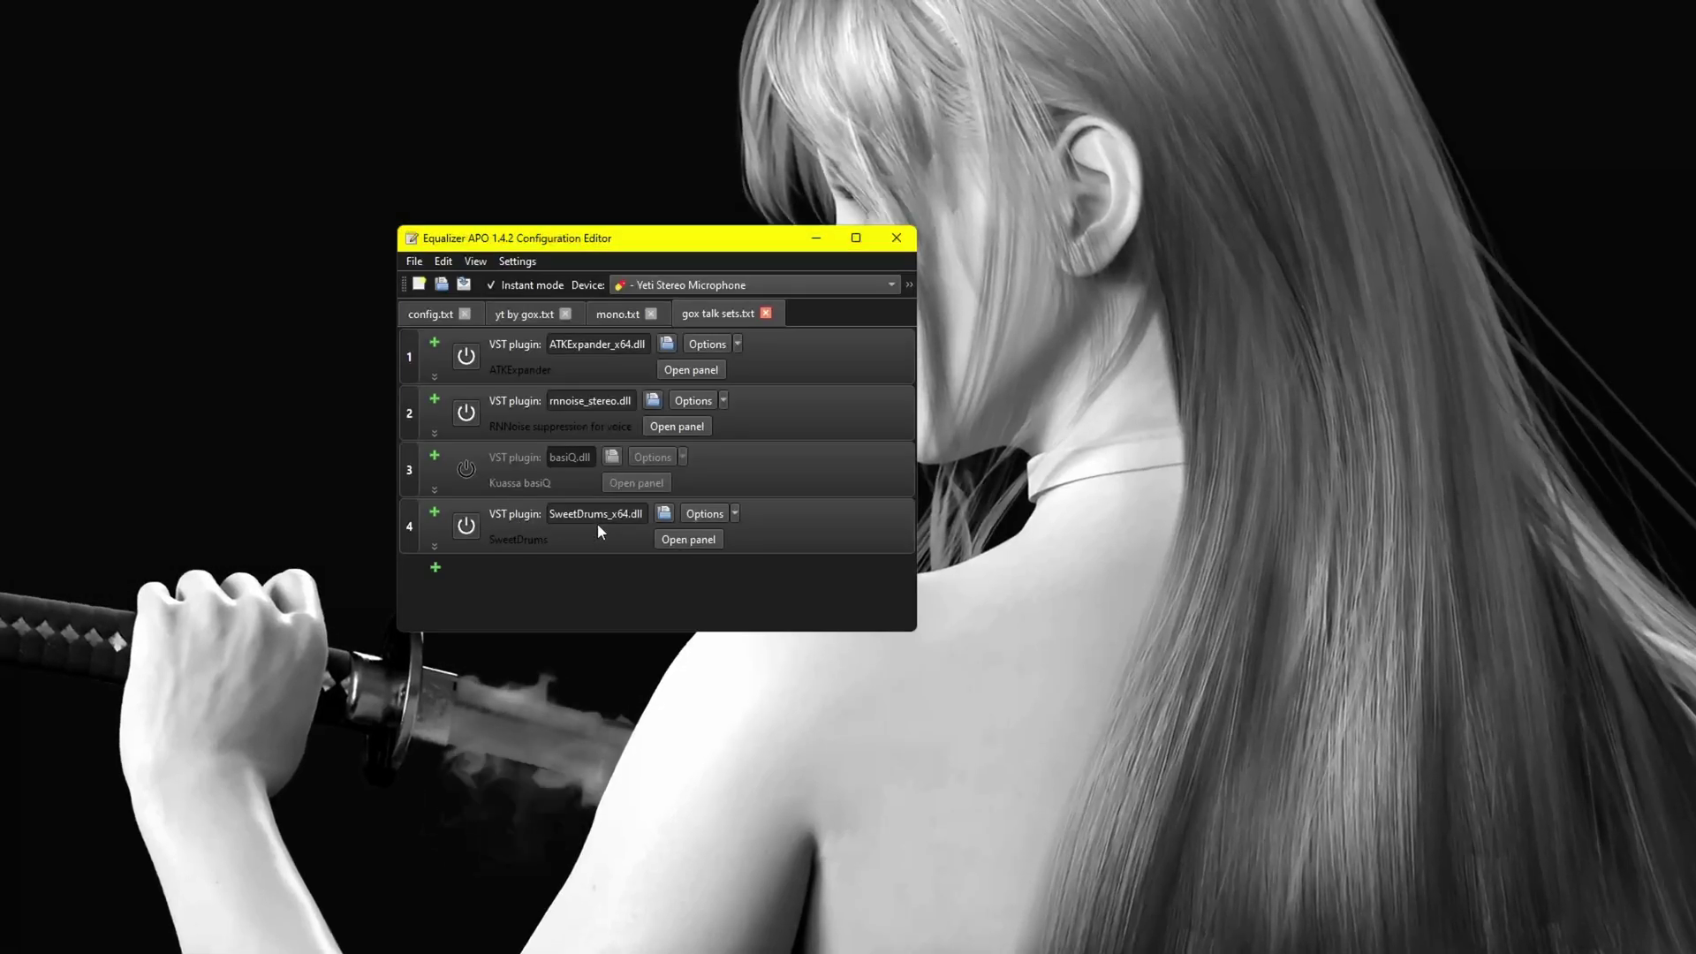
mouse_move(670, 247)
left_mouse_down()
mouse_move(809, 291)
mouse_move(877, 283)
left_mouse_up()
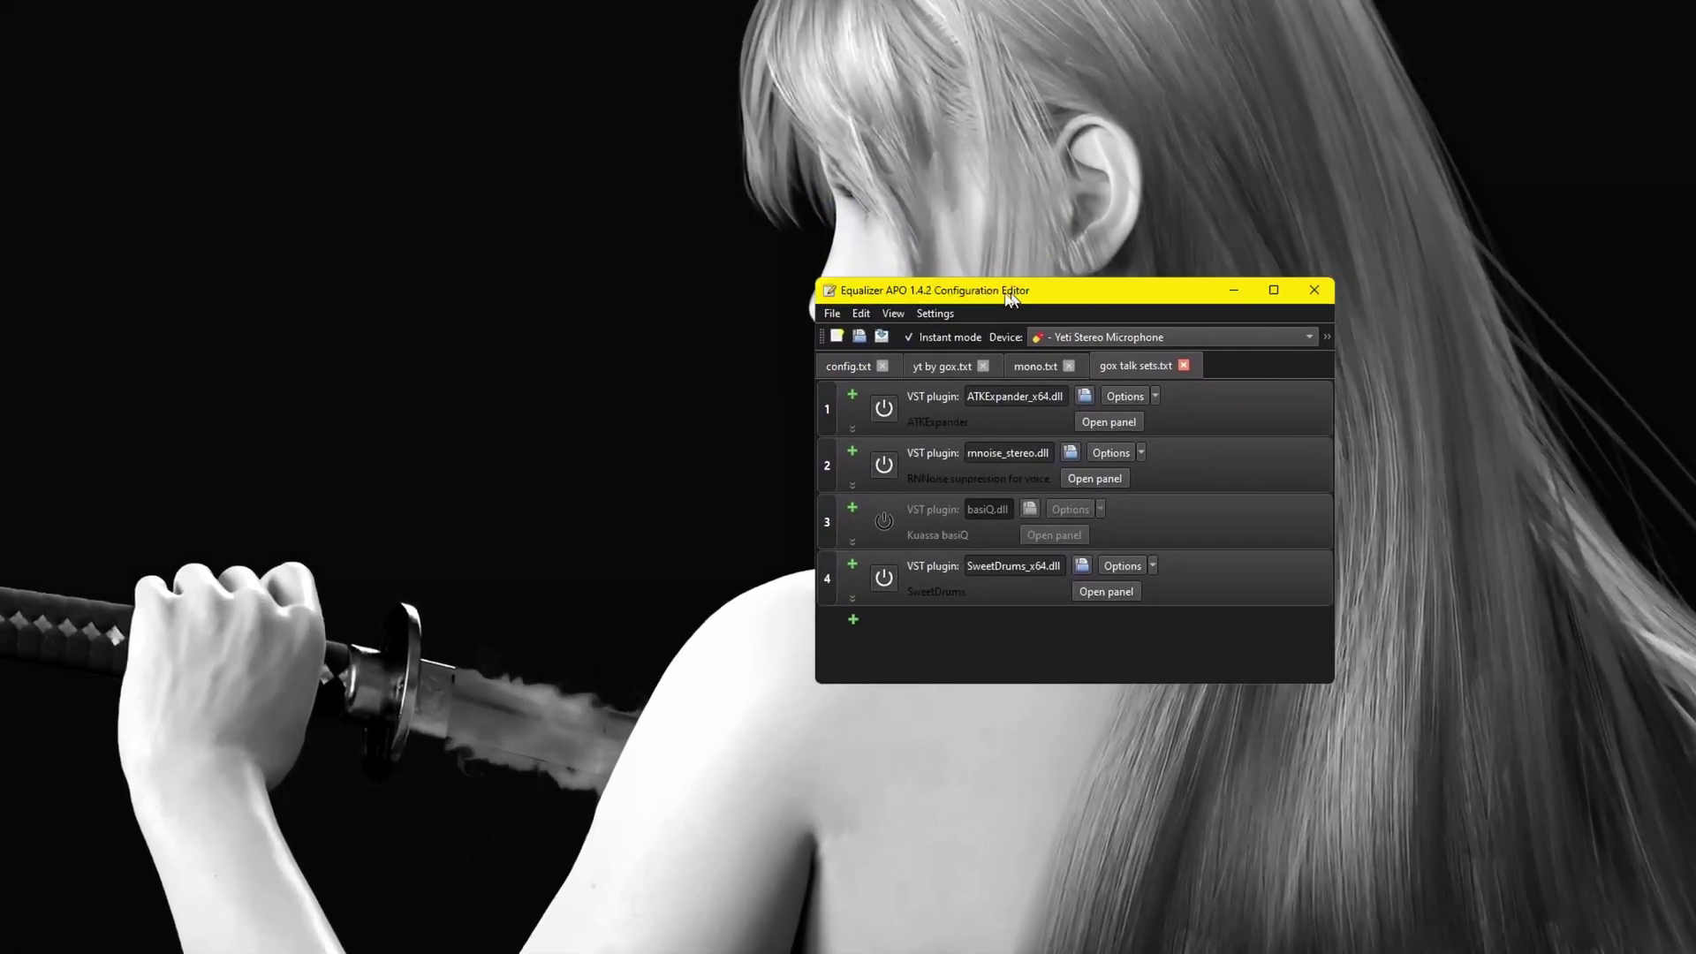